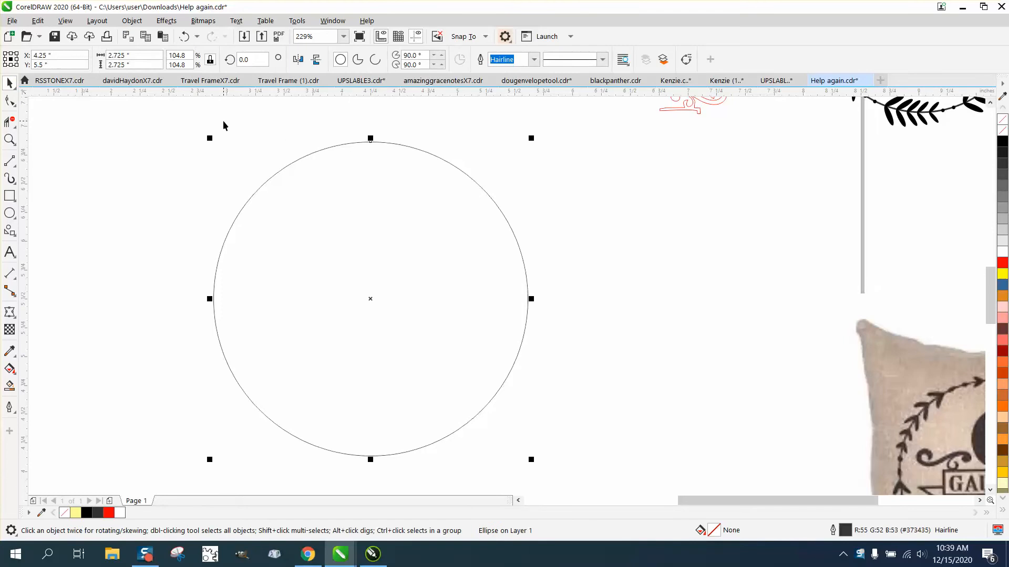
- Set the nudge distance to 3 inches and place a copy of the circle 3 inches to the left of the original
left_click(224, 122)
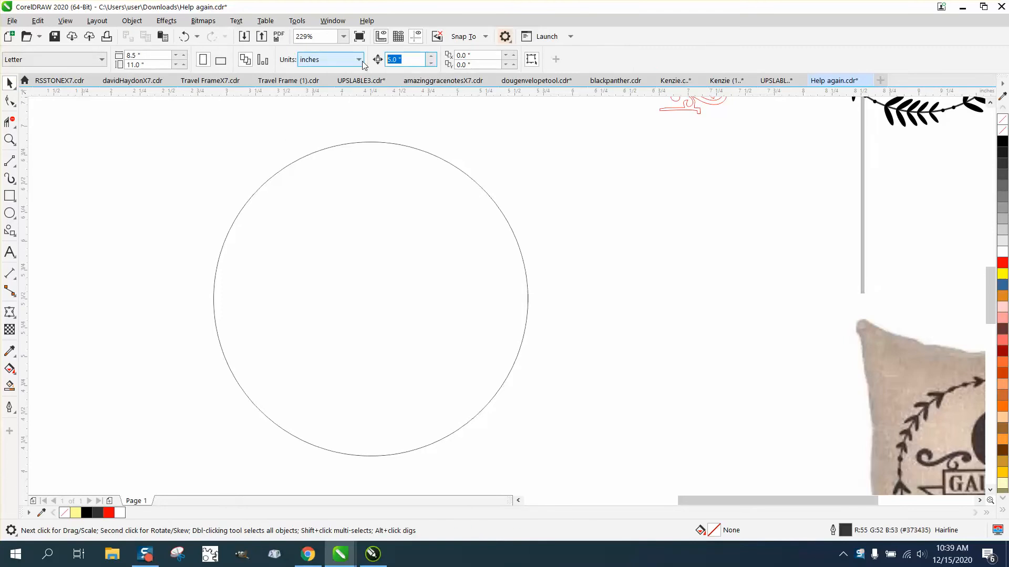
left_click(397, 144)
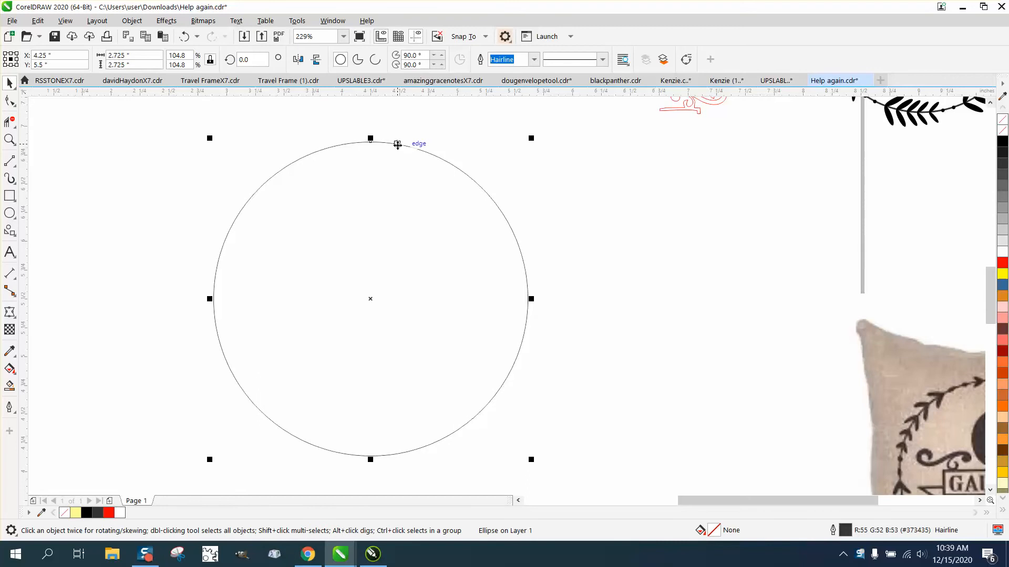
key("ctrl+c")
key("ctrl+v")
key("Left")
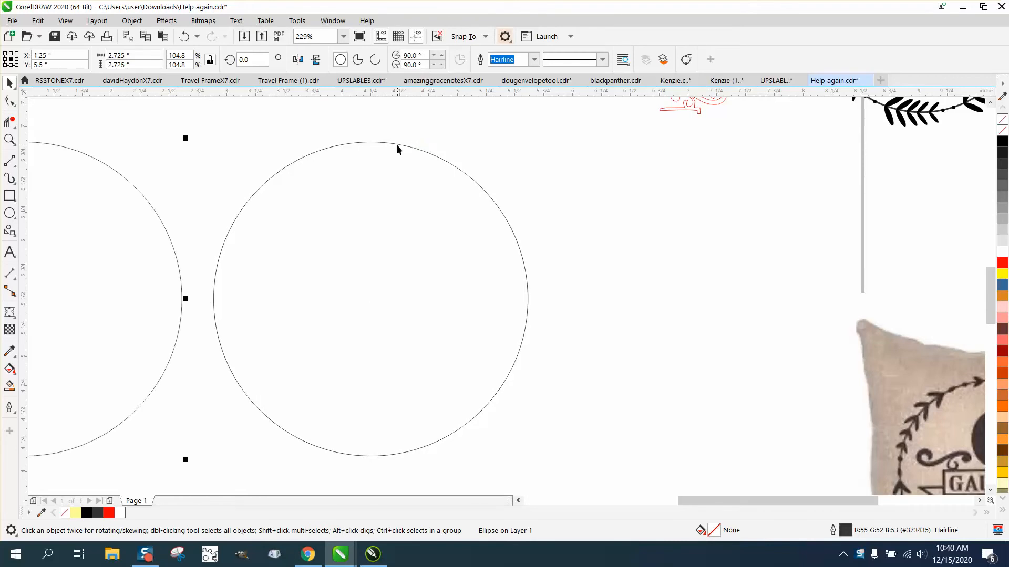
- Draw a vertical line about 2.8 inches long, center it on the right circle, and add a copy rotated 45°
left_click(9, 160)
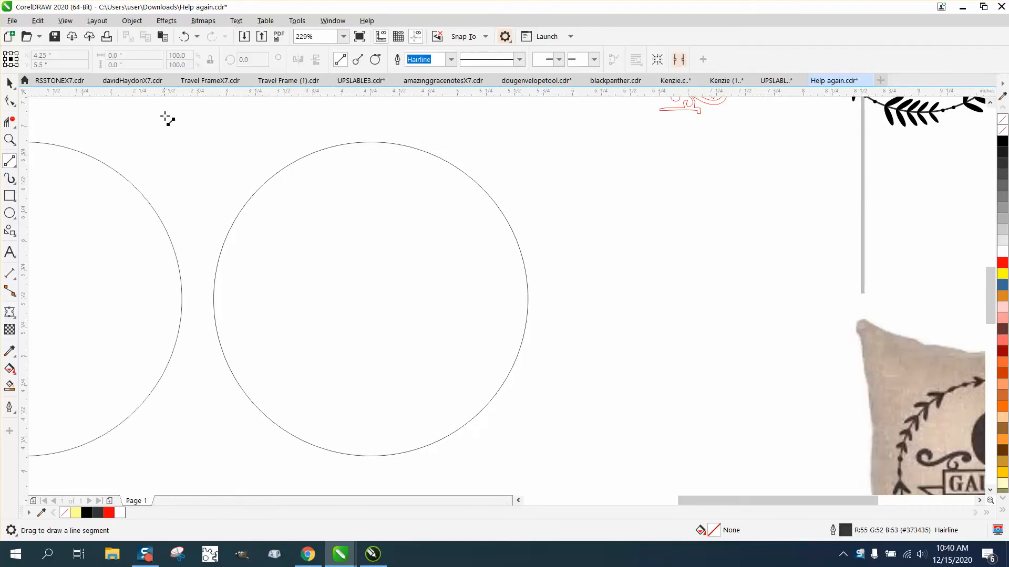
left_click_drag(164, 117, 179, 444)
key("p")
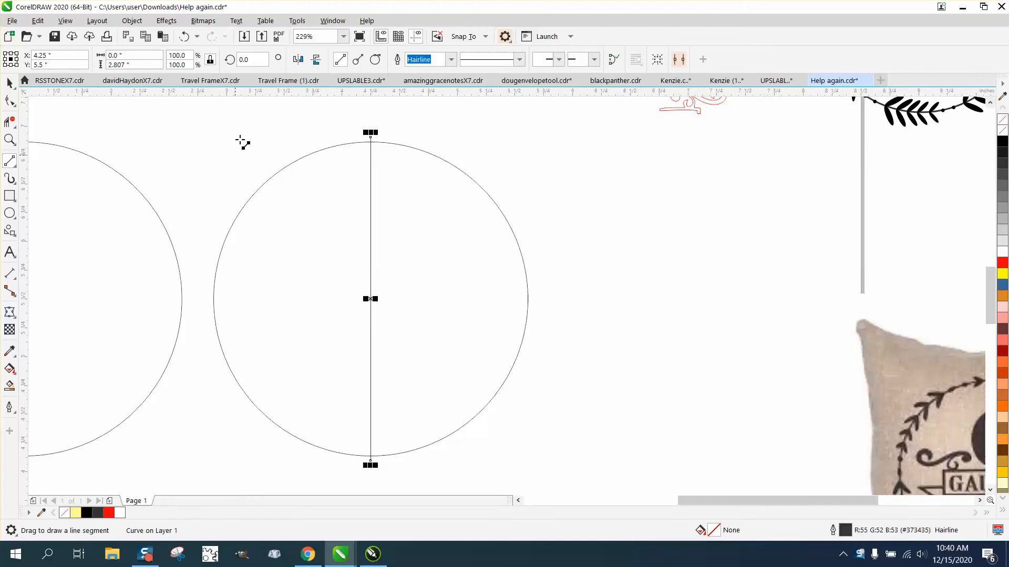
type("45")
key("Return")
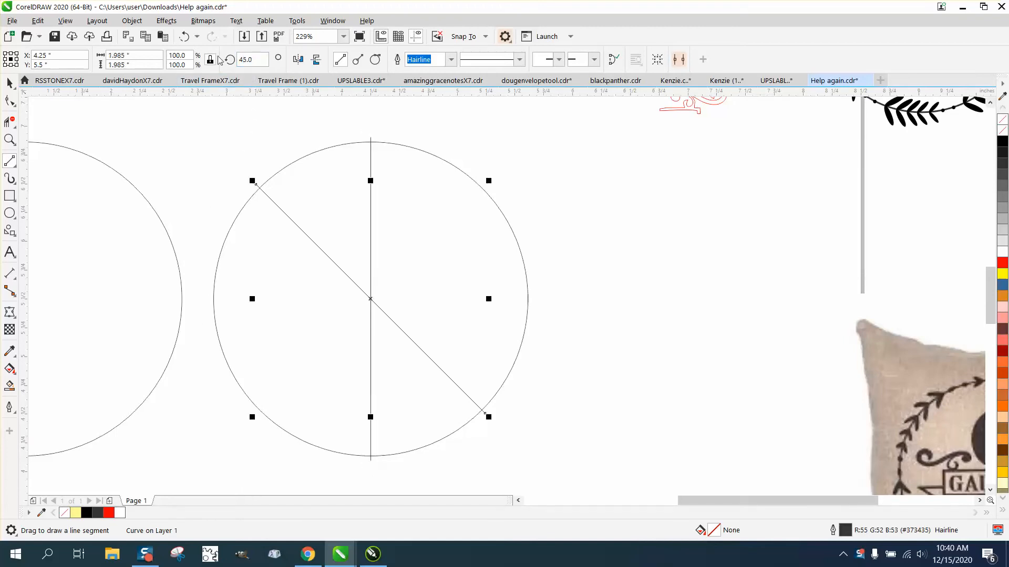
- Remove the virtual segments of the right circle and its crossing lines, keeping the upper-left 45° wedge
left_click(10, 122)
left_click(484, 187)
left_click_drag(460, 358, 353, 434)
left_click(214, 327)
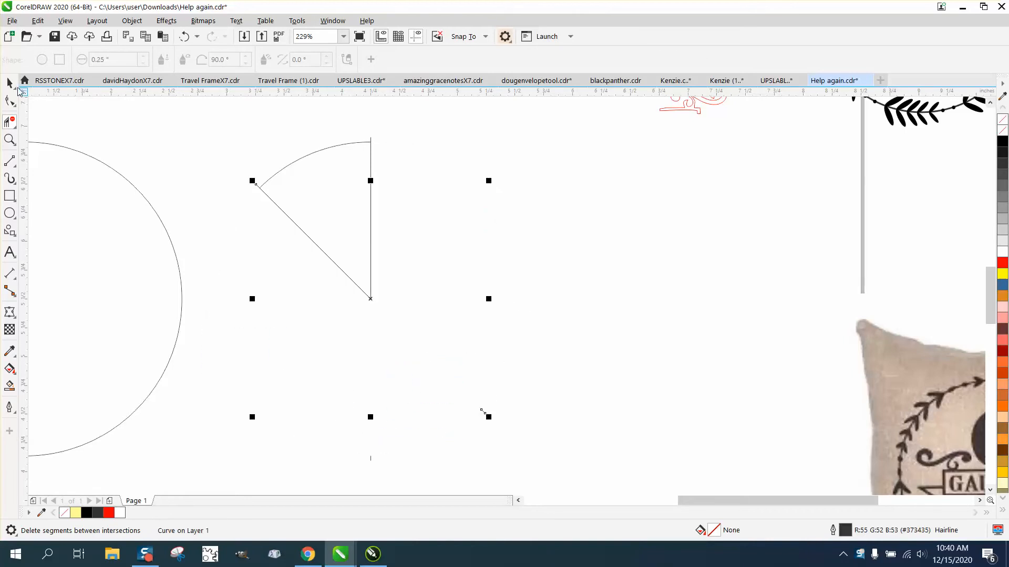
- Delete the diagonal and vertical lines, leaving only the arc from the right circle
left_click(10, 84)
left_click(251, 171)
left_click(278, 206)
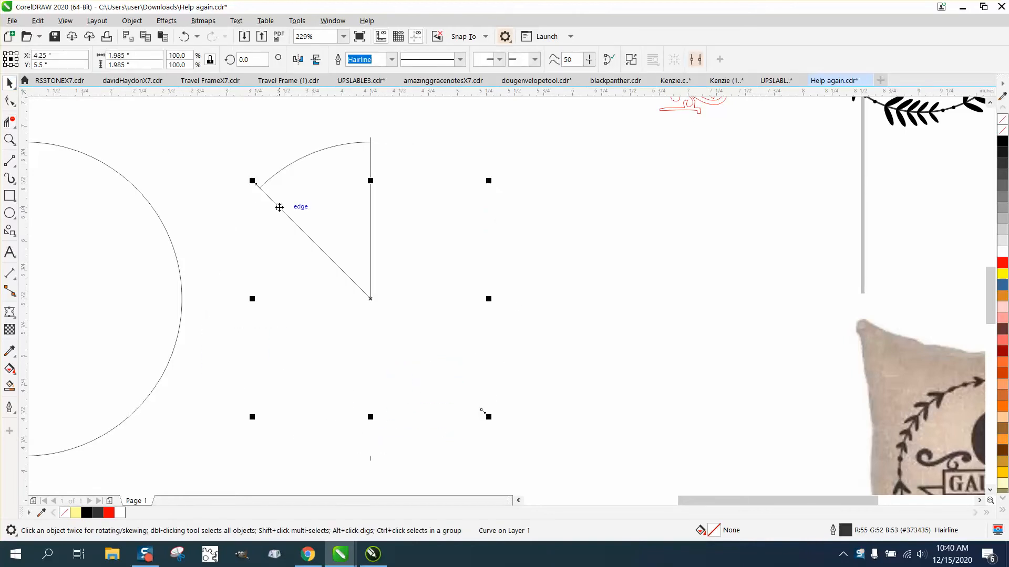
key("Delete")
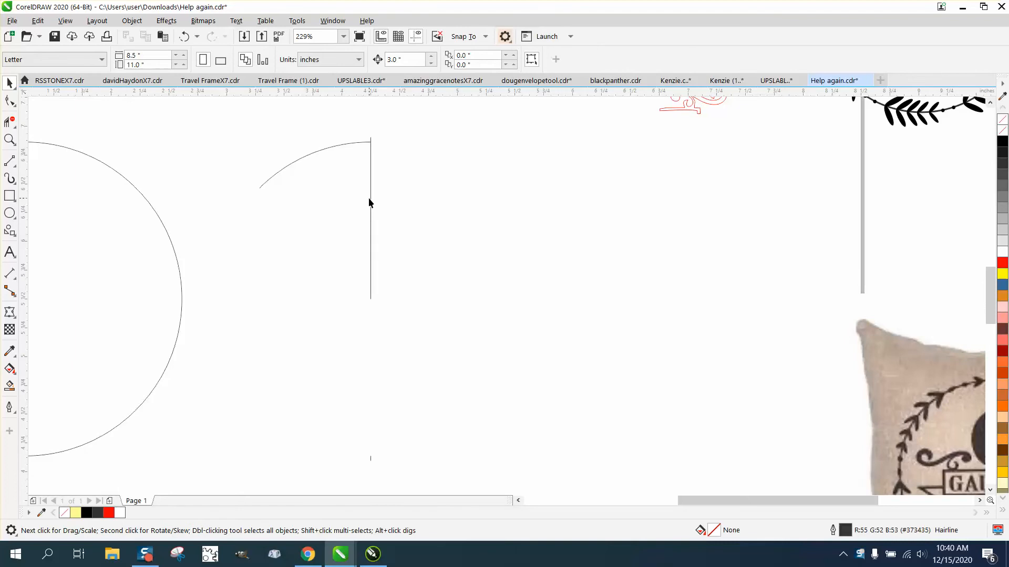
left_click(371, 199)
key("Delete")
- Draw a small heart common shape about 0.12 by 0.16 inches beside the arc and convert it to curves
left_click(16, 236)
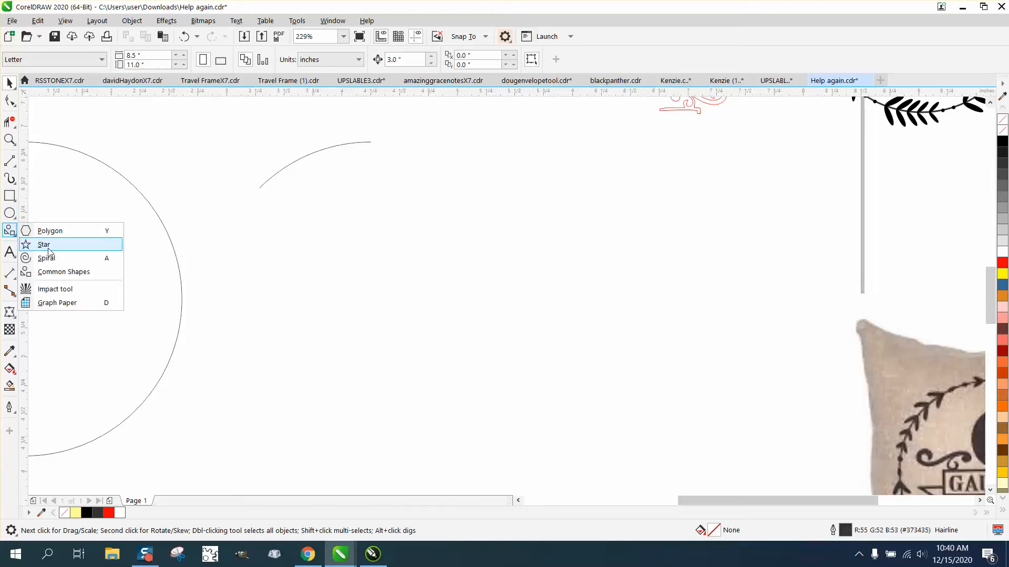
left_click(57, 272)
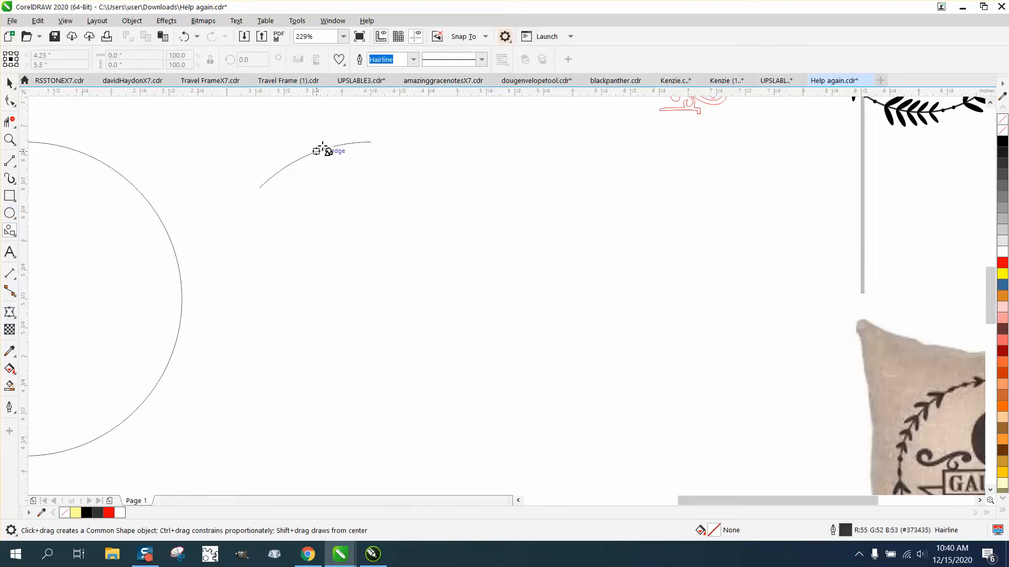
left_click_drag(454, 195, 447, 194)
left_click(9, 139)
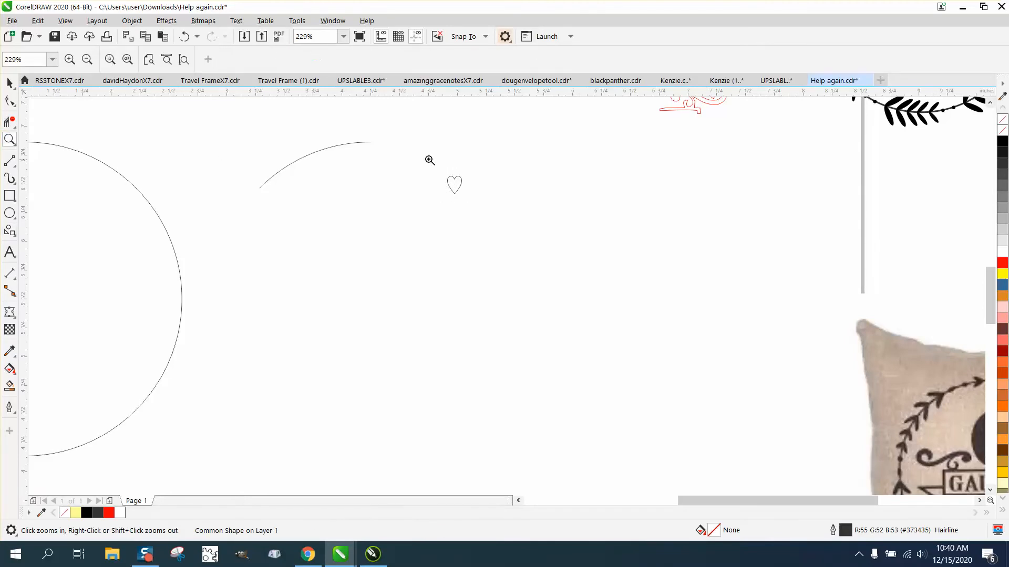
left_click_drag(428, 157, 473, 208)
left_click(10, 83)
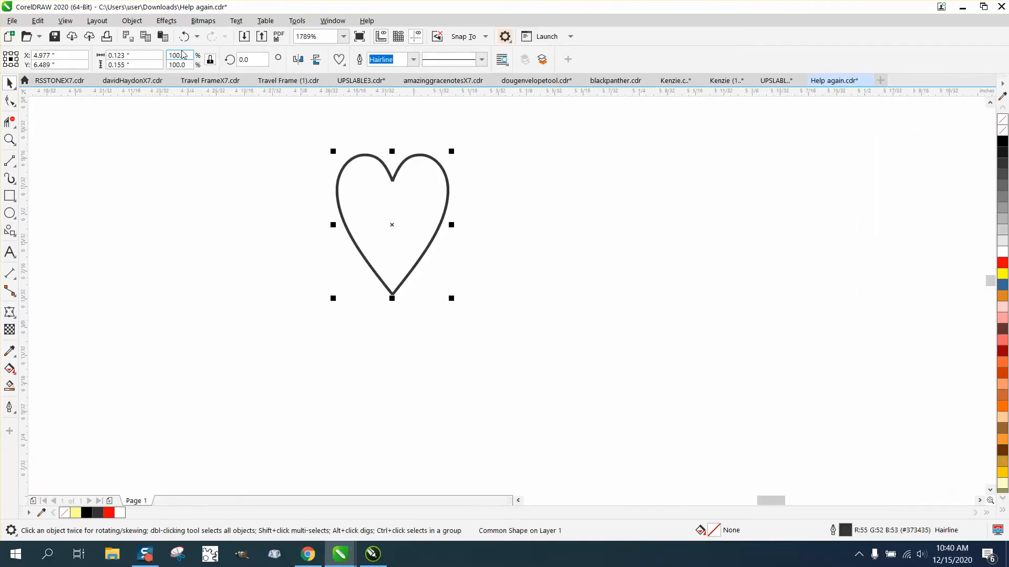
left_click(132, 21)
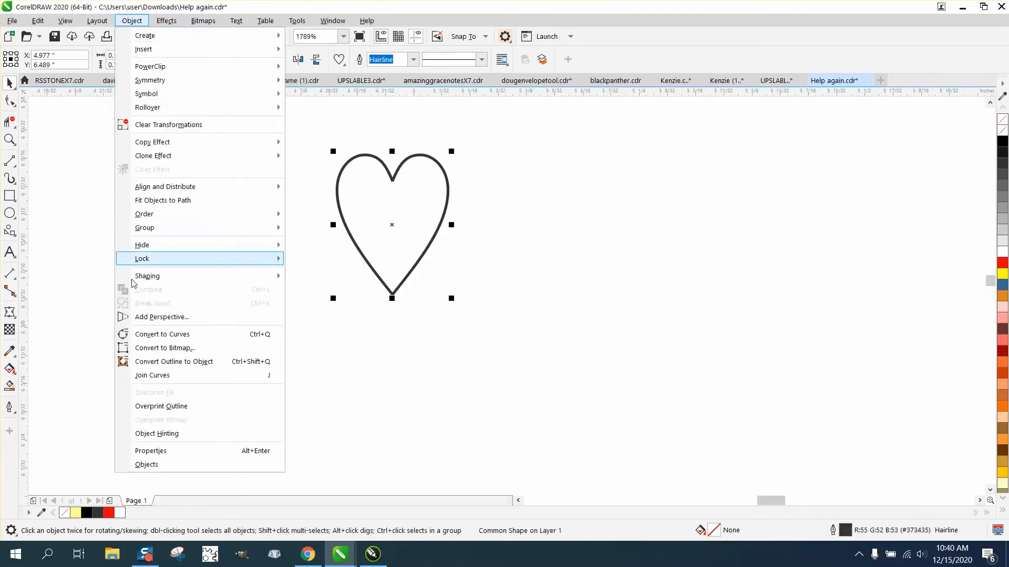
left_click(147, 334)
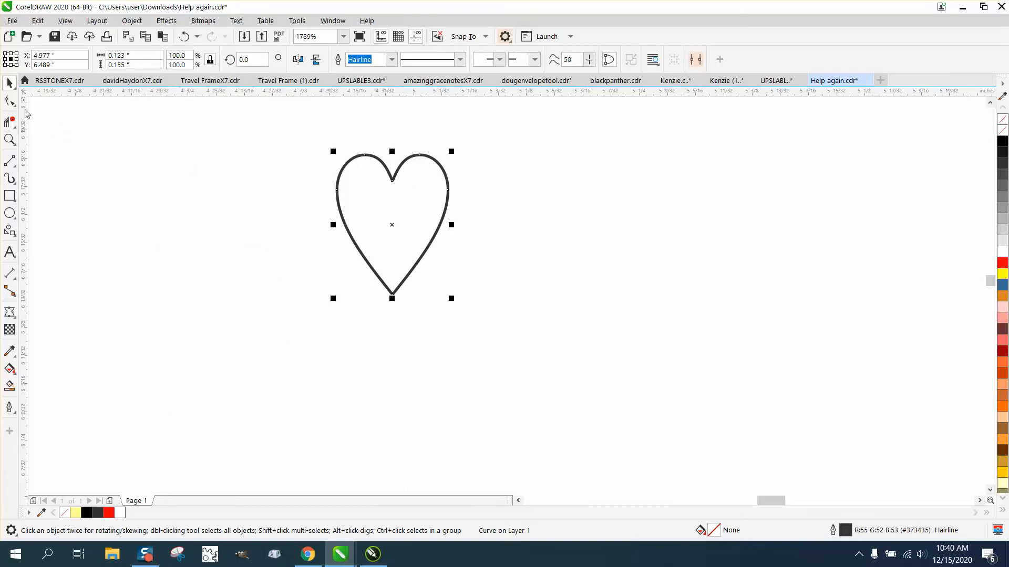
- Move the heart's notch node down to deepen the notch and delete the four upper lobe nodes
left_click(10, 100)
left_click_drag(393, 182, 392, 240)
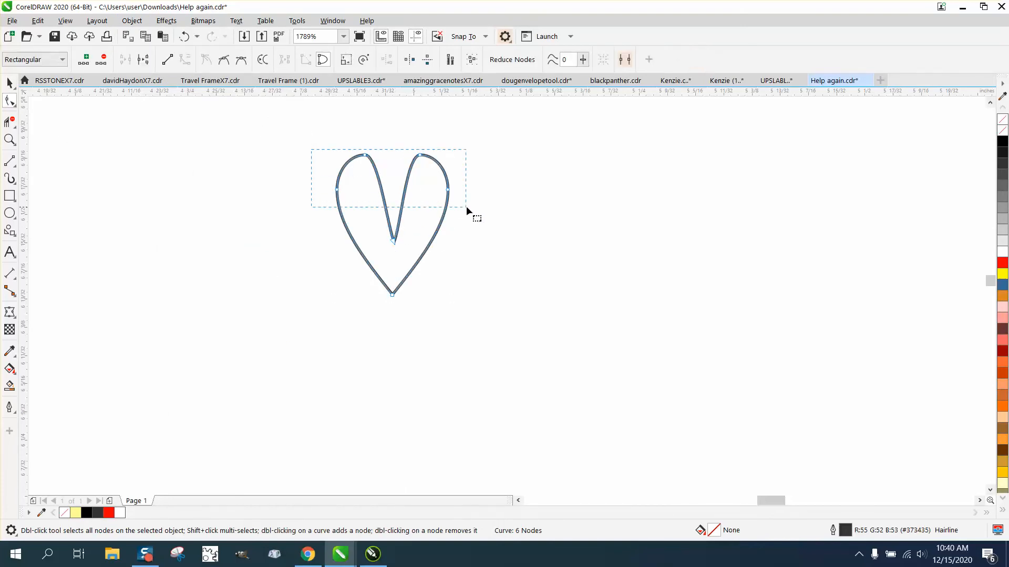
left_click_drag(466, 206, 468, 206)
key("Delete")
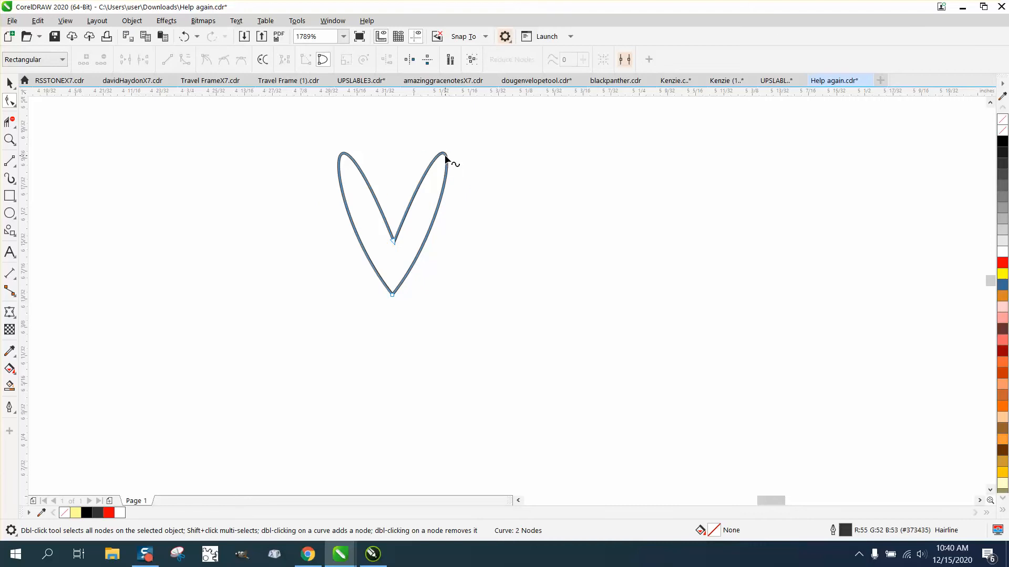
- Add a node at the right lobe's tip, try nudging it 0.25 inches to the right, and undo the nudge
left_click(8, 81)
left_click(351, 105)
left_click(402, 59)
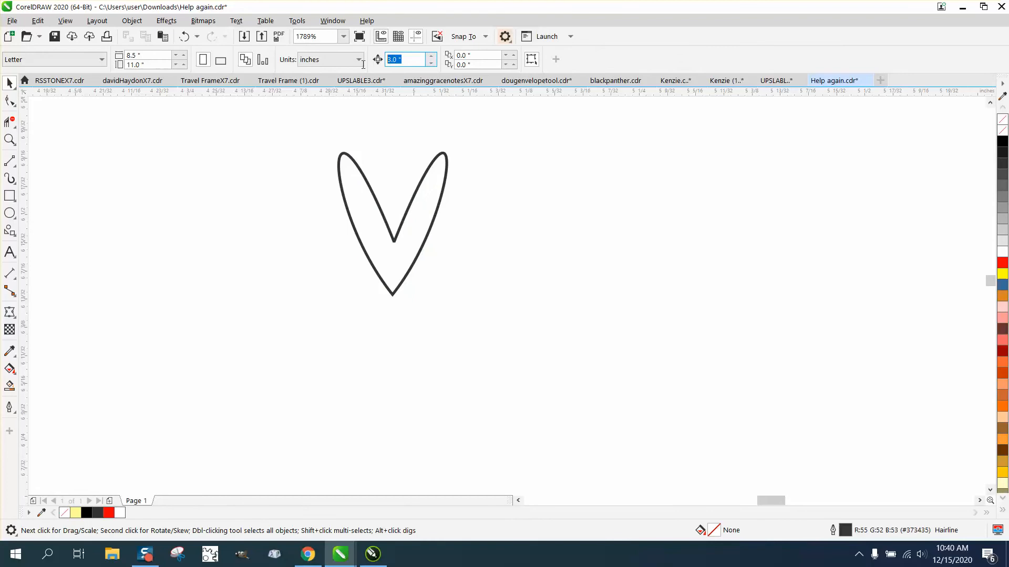
type(".25")
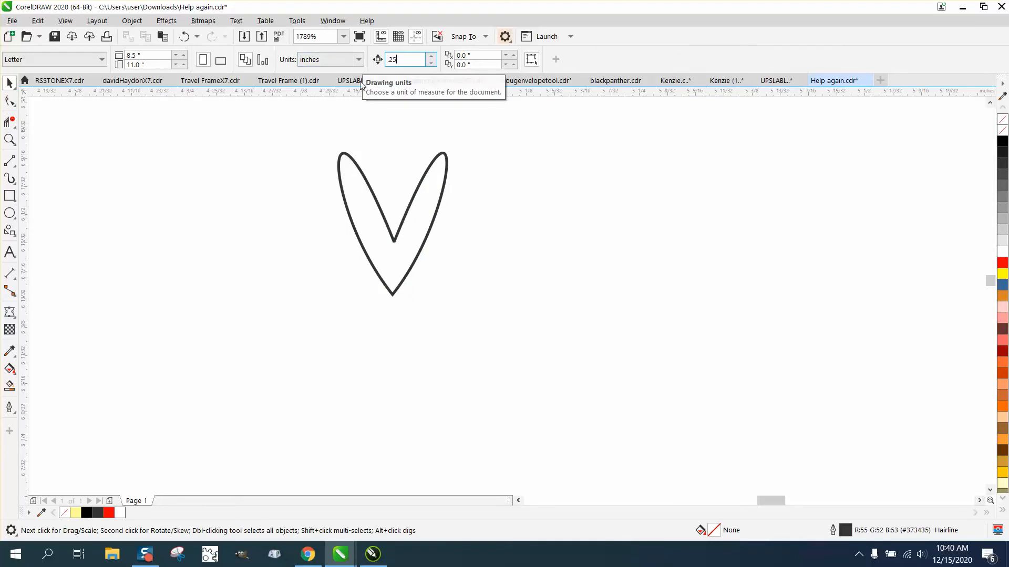
left_click(10, 101)
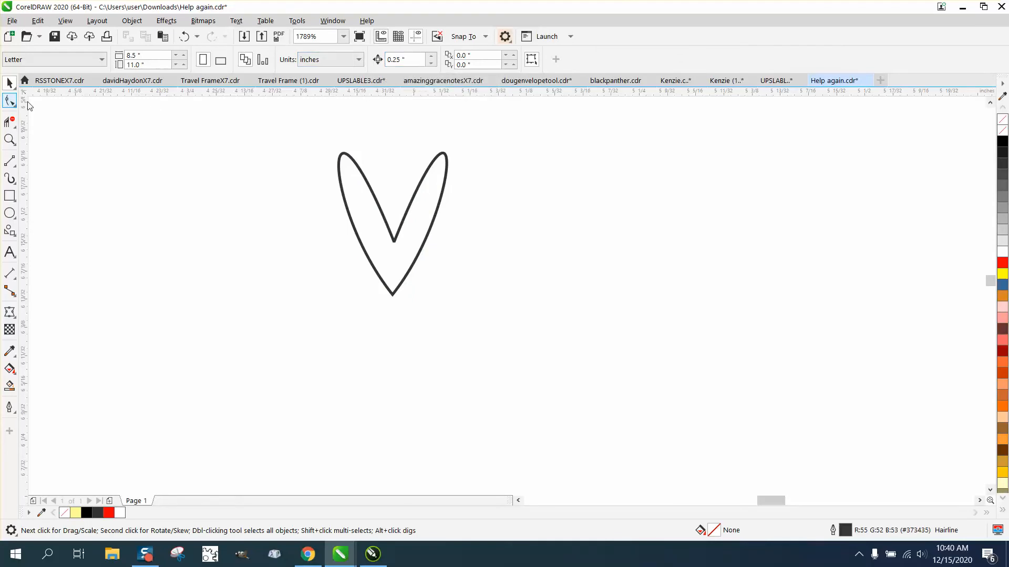
left_click(444, 153)
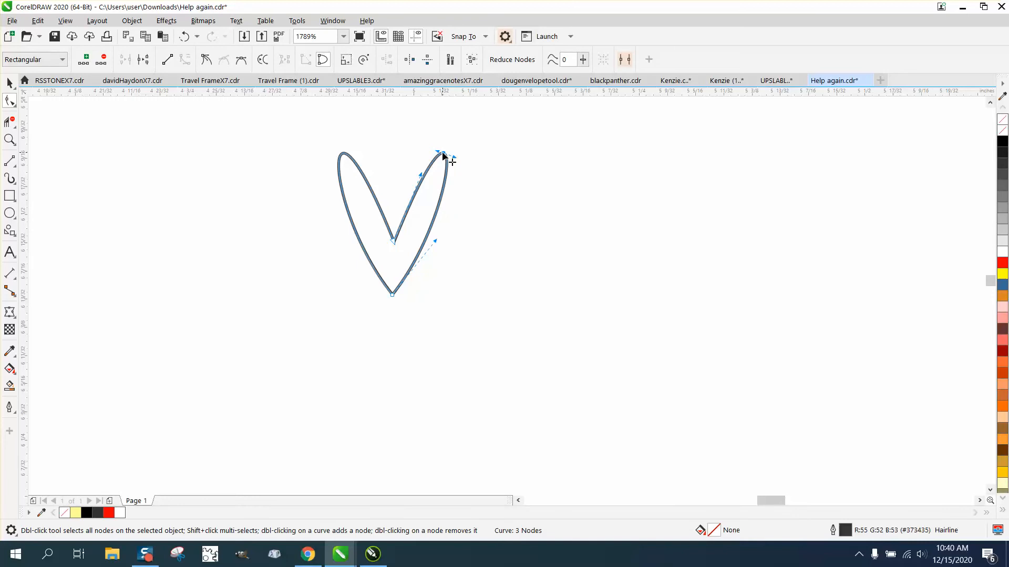
key("Right")
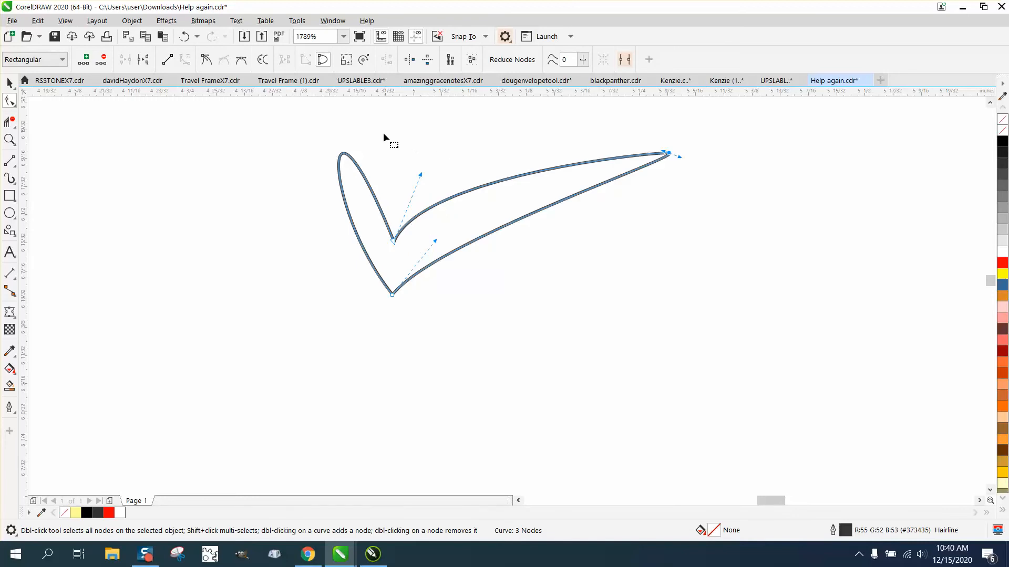
left_click(184, 36)
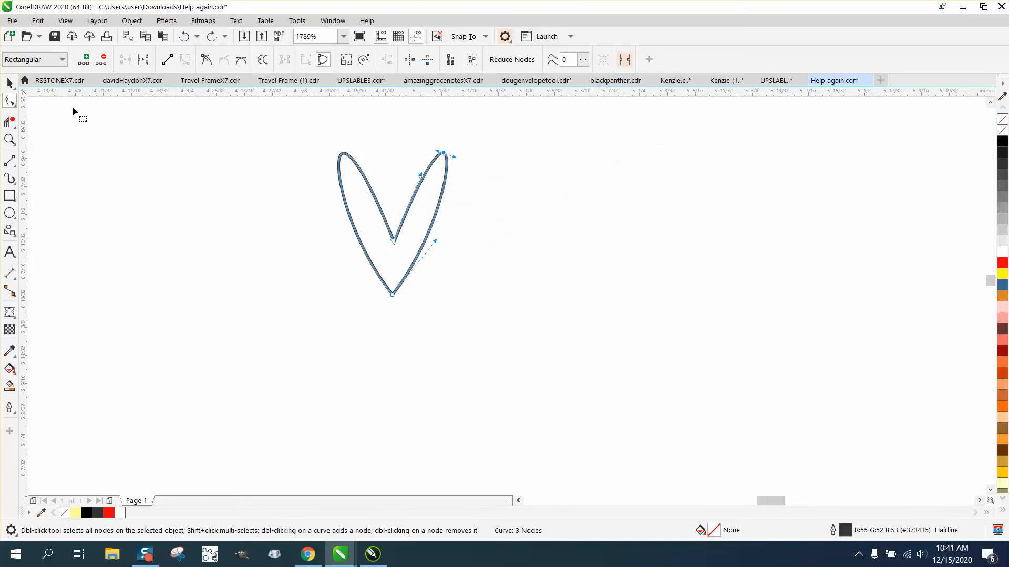
- Set the nudge distance to 0.02 inches and nudge the right lobe's tip node outward to the right
left_click(10, 83)
left_click(152, 137)
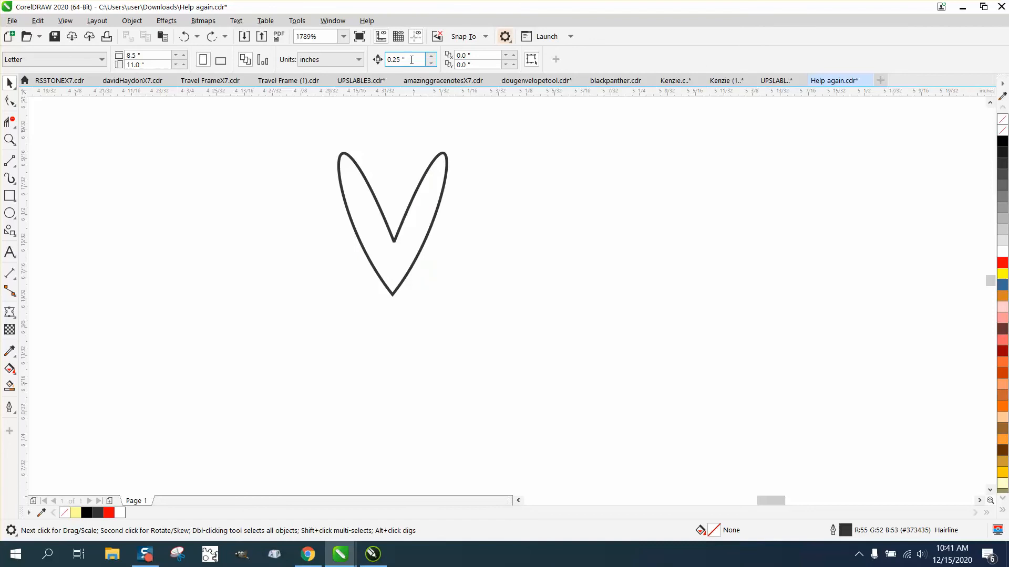
left_click(412, 60)
key("BackSpace")
left_click(9, 101)
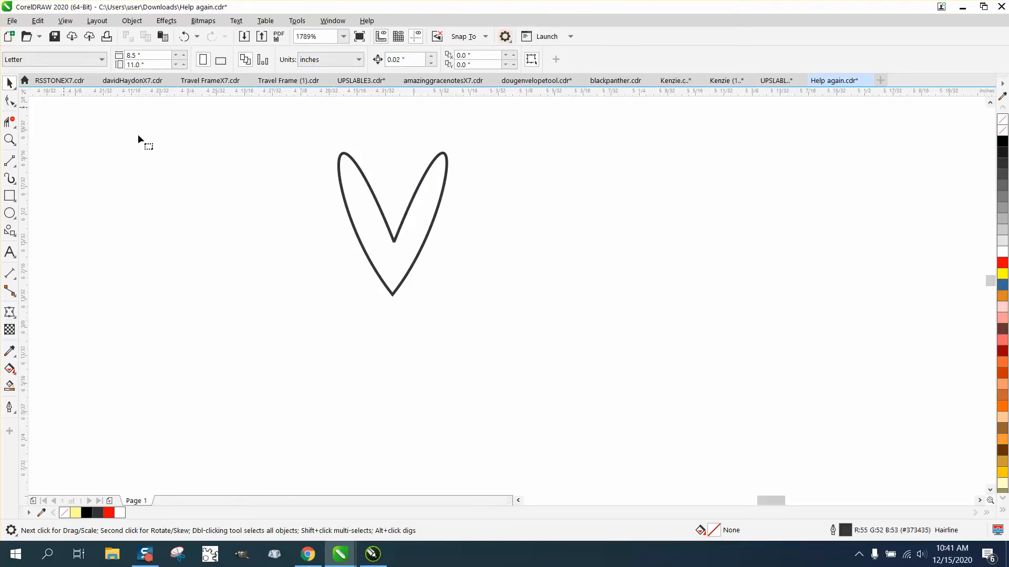
left_click(443, 154)
left_click(443, 153)
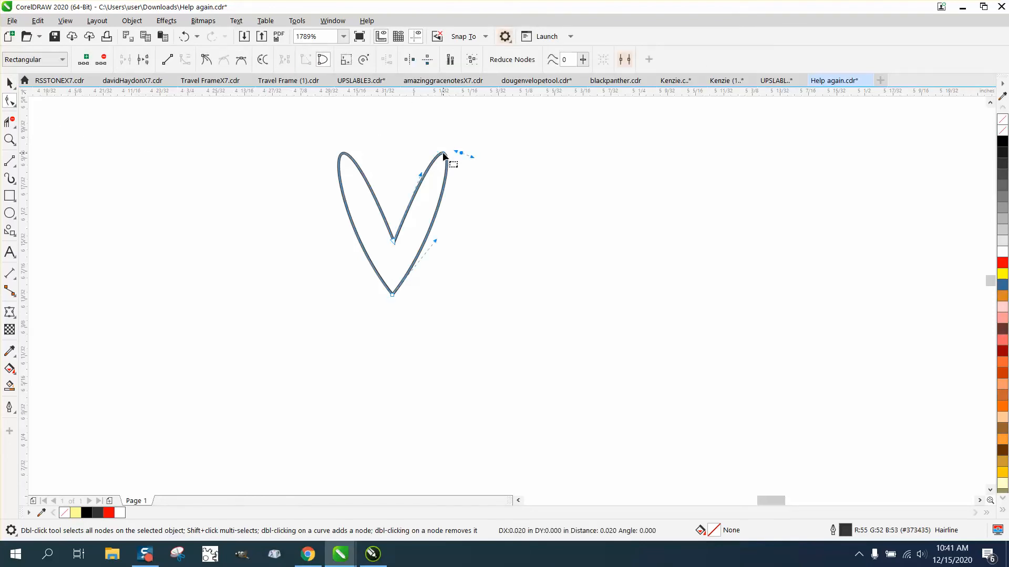
key("Right")
- Add a node at the left lobe's tip and move it outward to match the right lobe
left_click(343, 157)
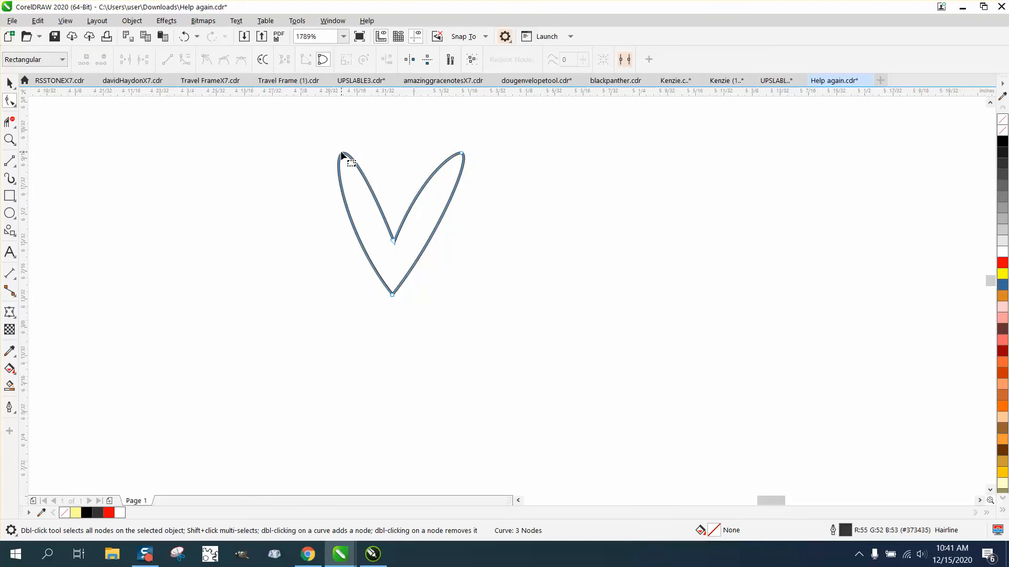
double_click(342, 157)
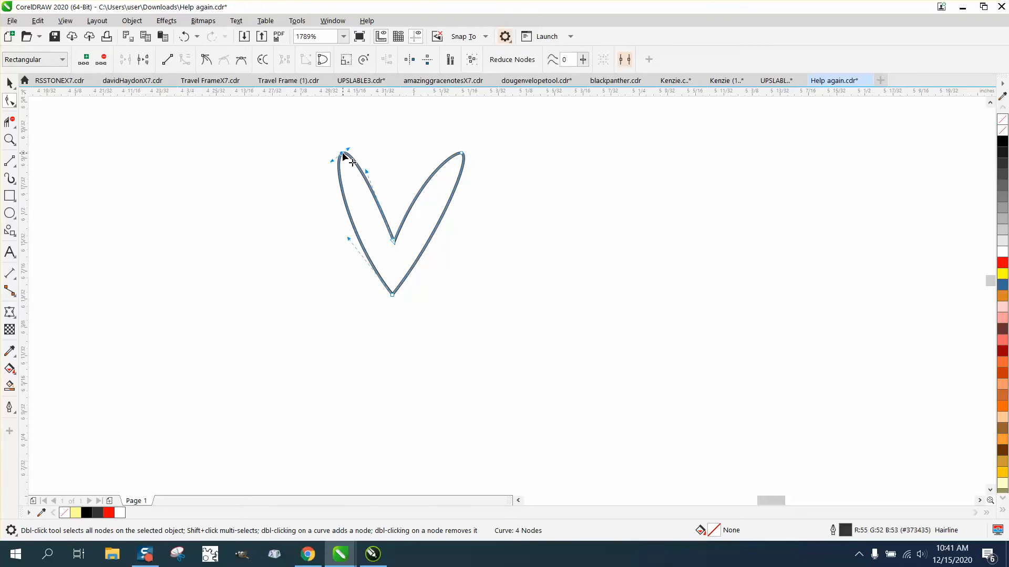
left_click_drag(341, 154, 323, 153)
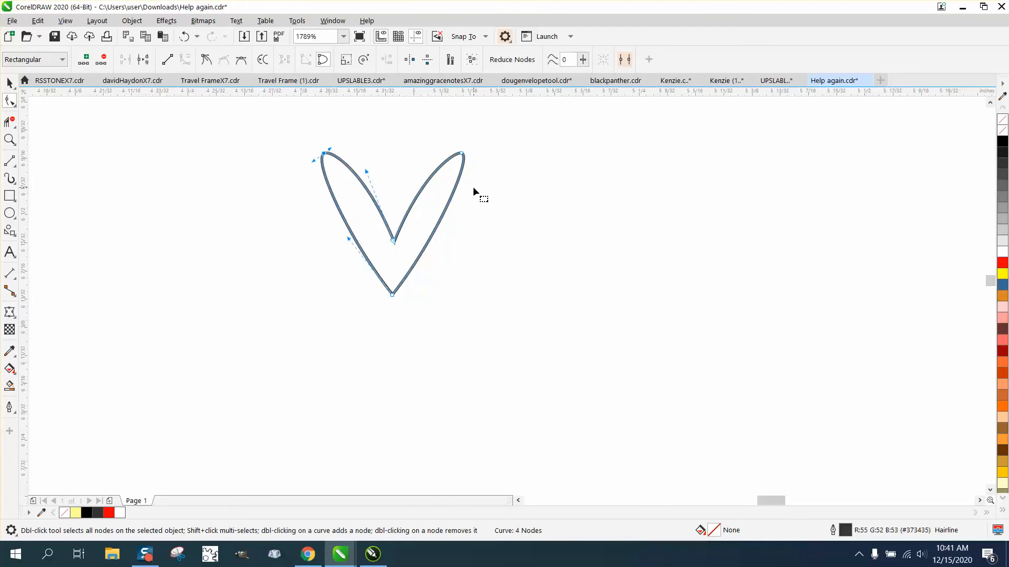
- Mirror the reshaped heart horizontally and vertically so its point faces up
left_click(10, 83)
scroll(421, 239, "down", 2)
scroll(421, 239, "down", 1)
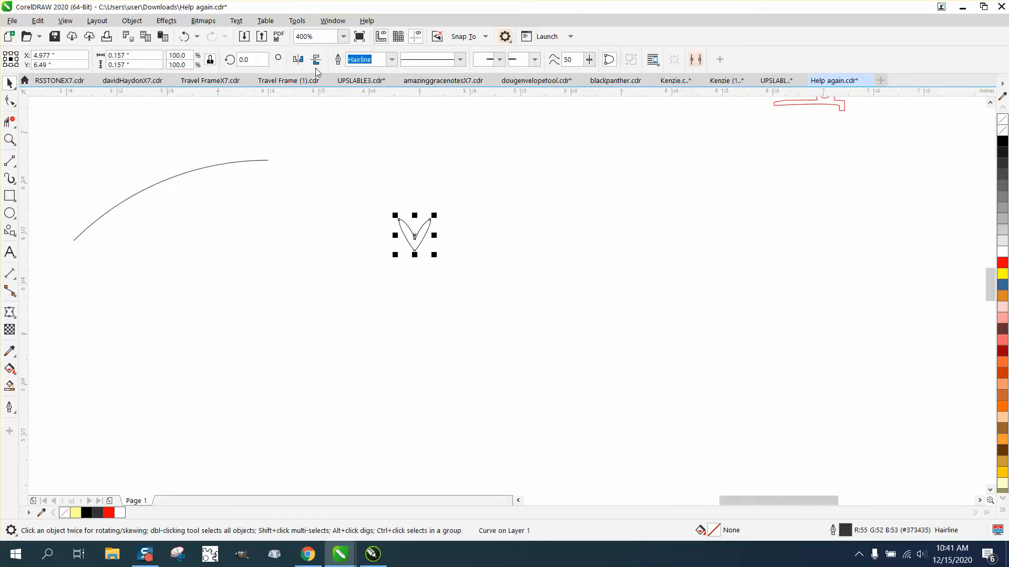
left_click(298, 59)
left_click(316, 60)
- Place a copy of the leaf shape about 0.58 inches below the original and scale it to 50%, trying 75% first
left_click_drag(414, 231, 414, 349)
double_click(190, 56)
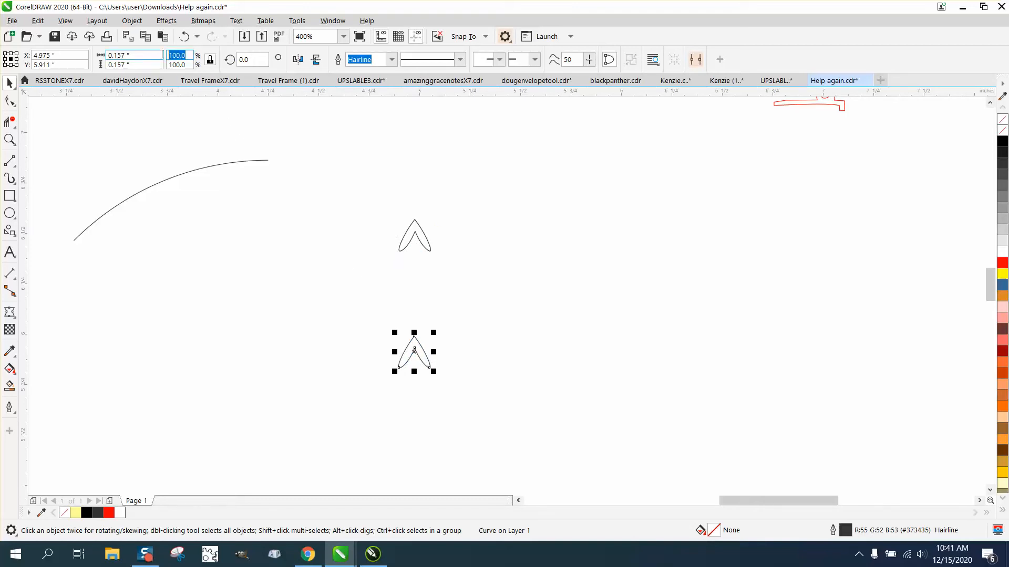
type("75")
key("Return")
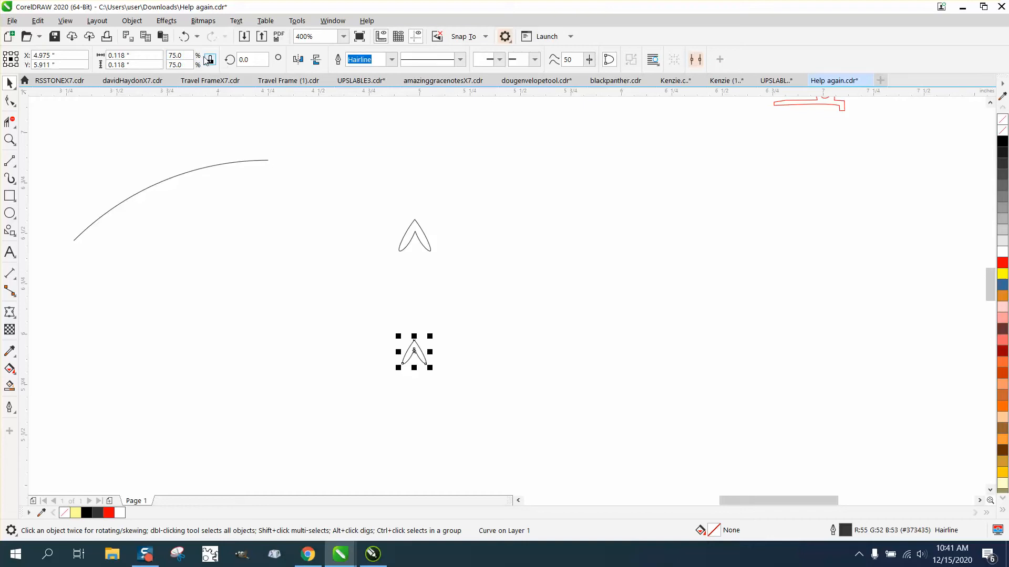
left_click_drag(188, 55, 150, 55)
type("50")
key("Return")
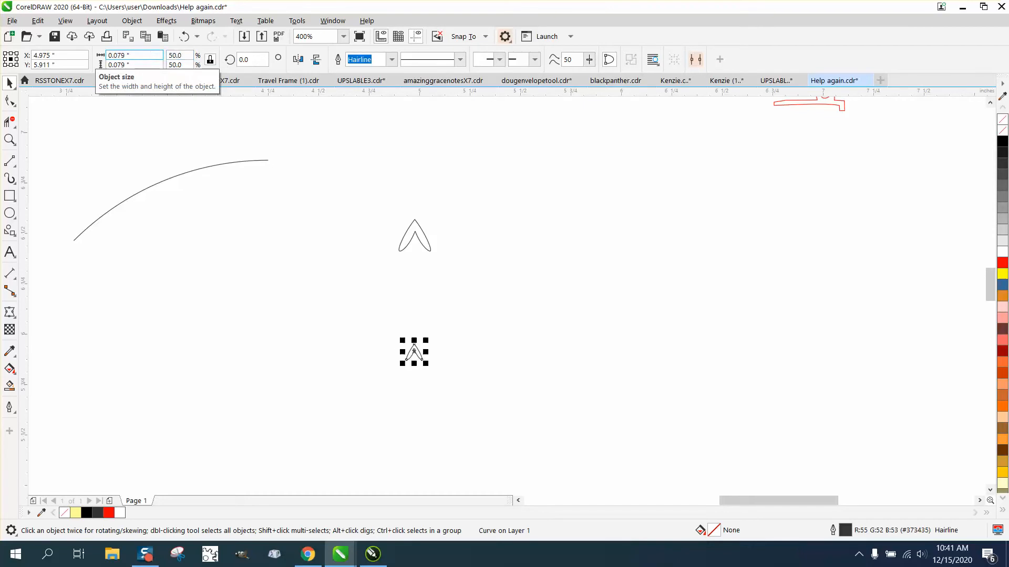
- Blend the large and small leaf shapes with 3 intermediate steps
left_click_drag(349, 156, 369, 247)
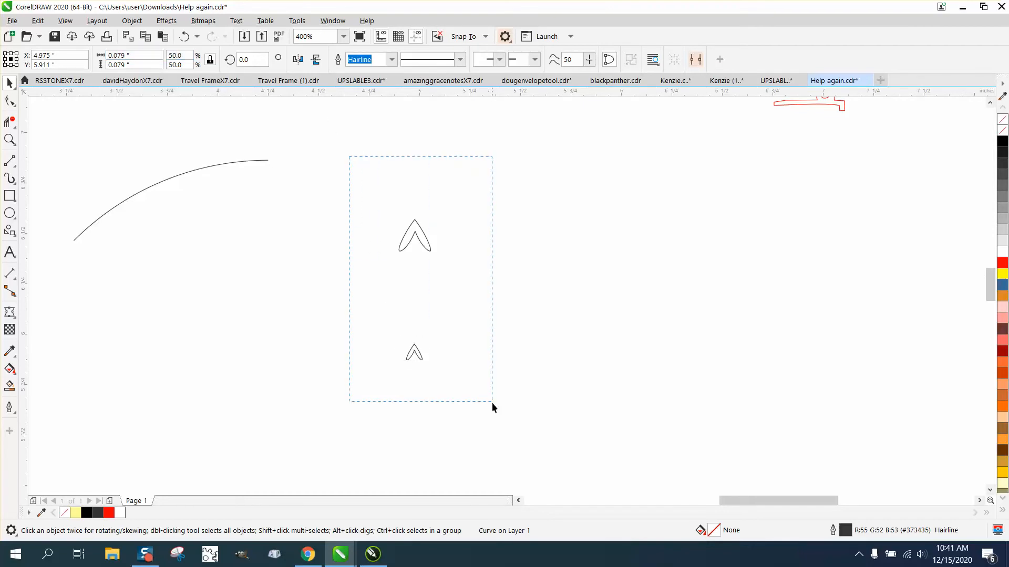
left_click_drag(492, 403, 493, 403)
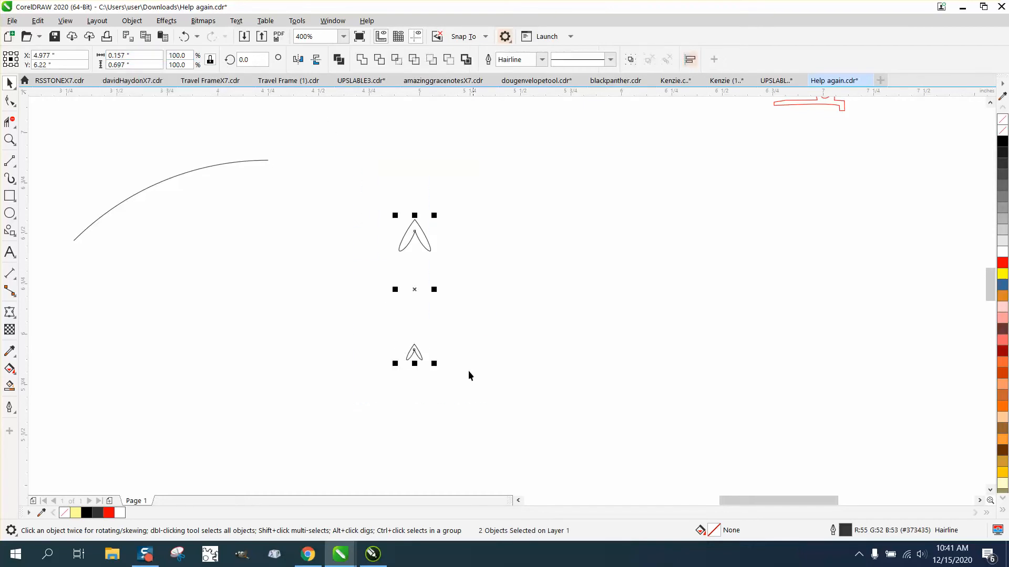
left_click(166, 21)
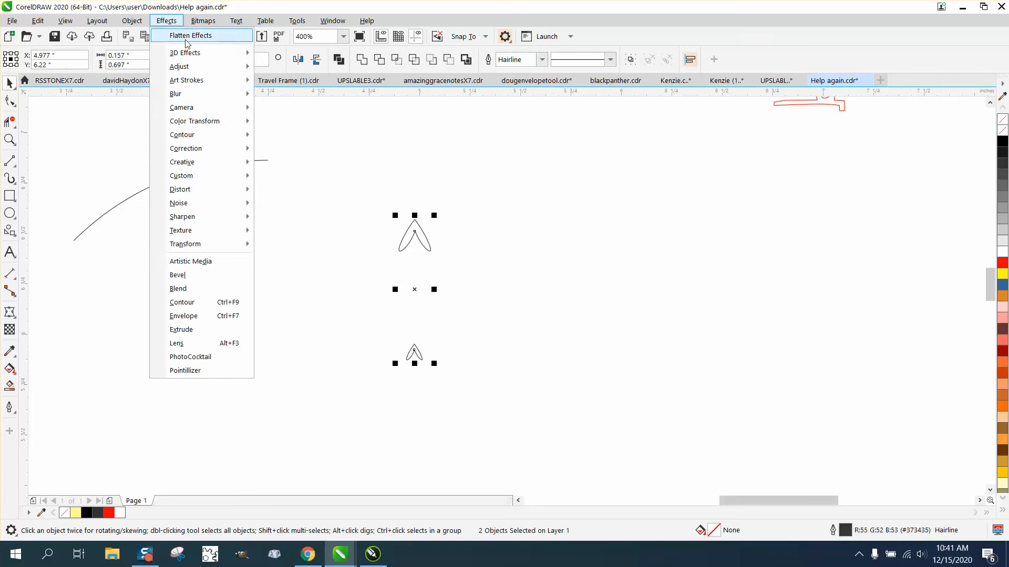
left_click(195, 289)
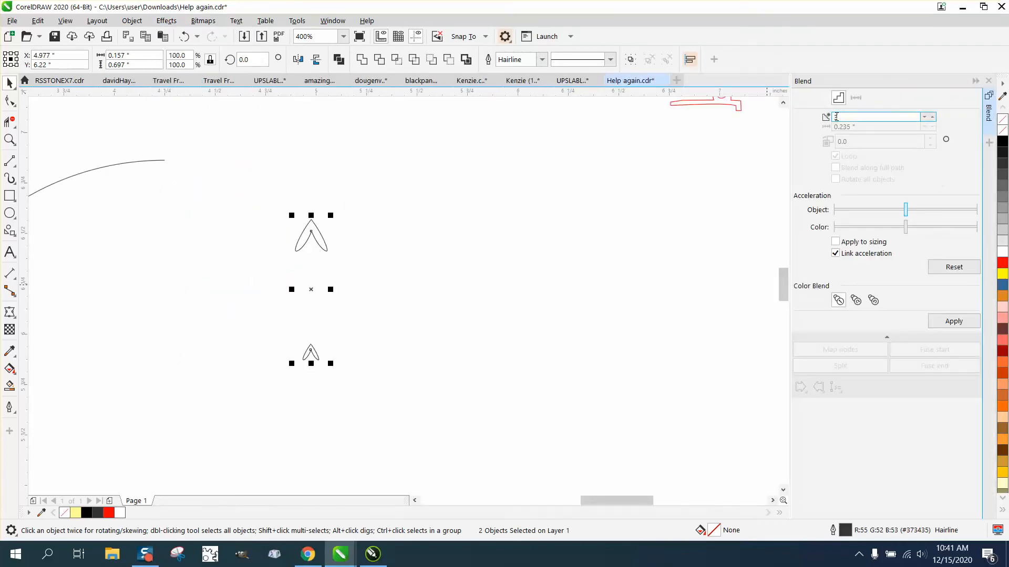
left_click(953, 321)
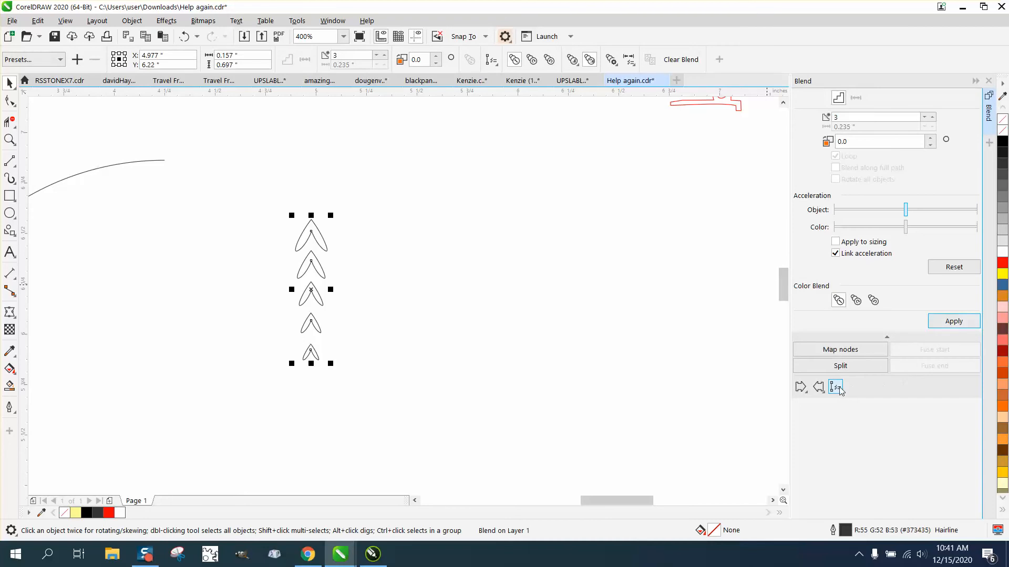
- Attach the leaf blend to the arc as its new path
left_click(818, 387)
left_click(837, 390)
left_click(849, 403)
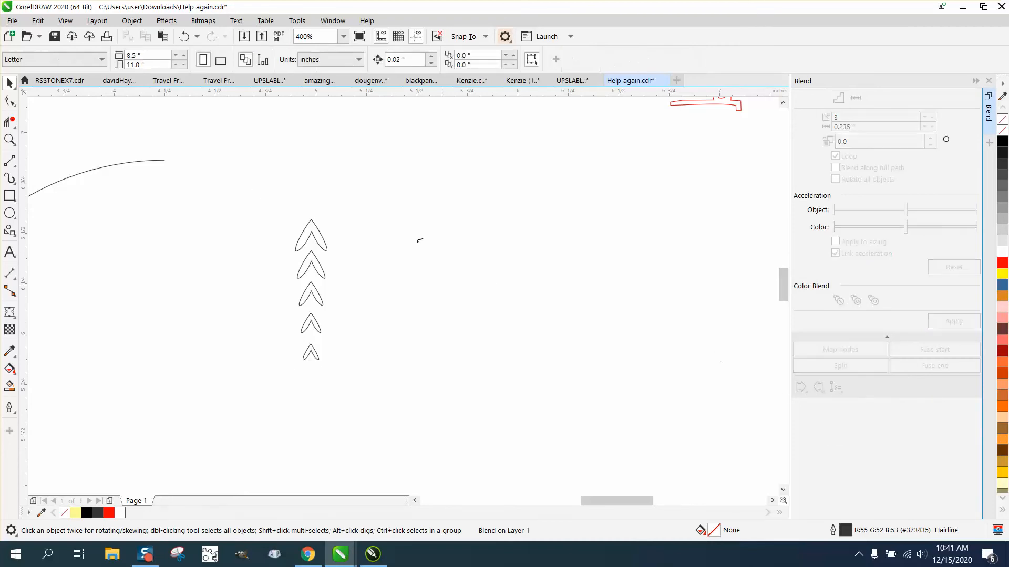
left_click(146, 157)
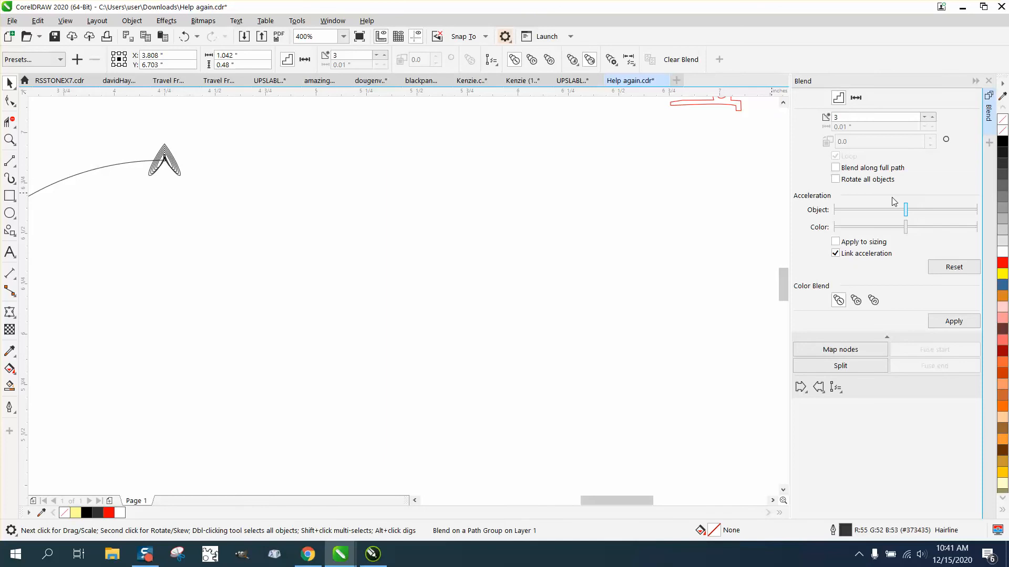
- Undo the path attachment and the leaf blend
left_click(184, 37)
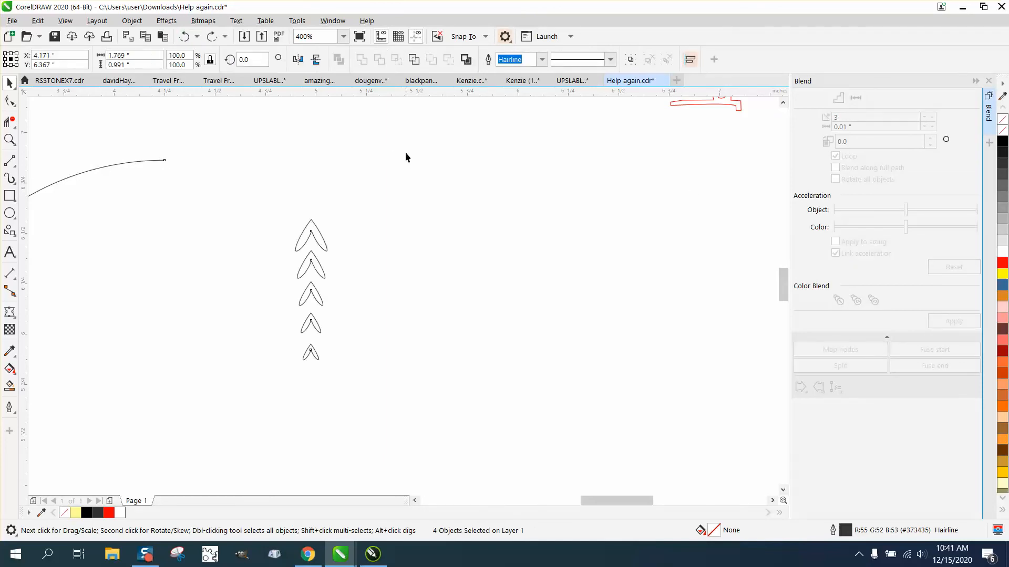
scroll(409, 154, "down", 1)
left_click(185, 37)
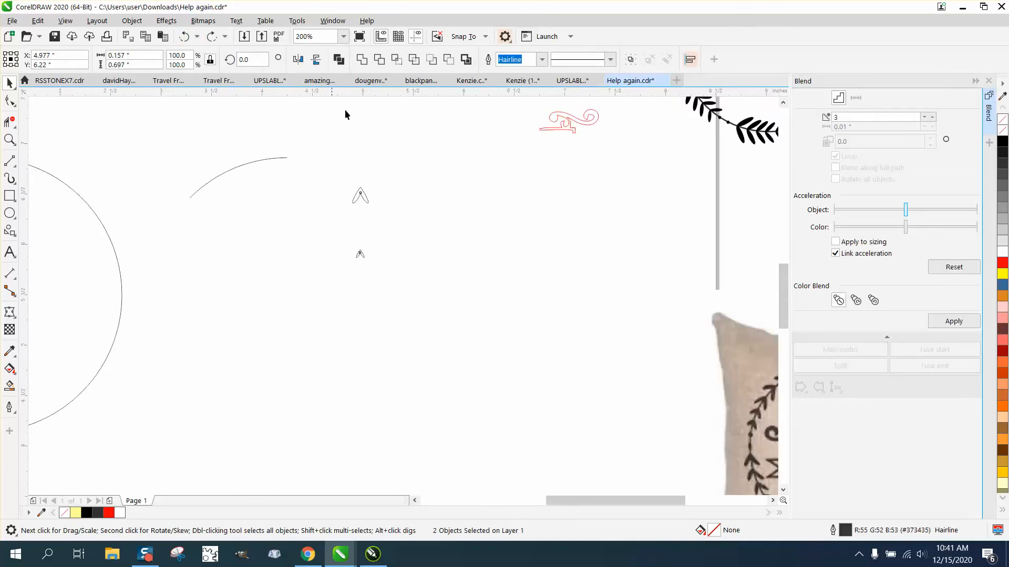
- Move the large leaf onto the arc's upper end and the small leaf near its lower end
left_click_drag(361, 199, 287, 167)
left_click(284, 230)
left_click_drag(284, 225, 195, 192)
- Snap the large leaf's tip exactly onto the arc's upper endpoint
left_click(8, 139)
left_click_drag(242, 148, 347, 210)
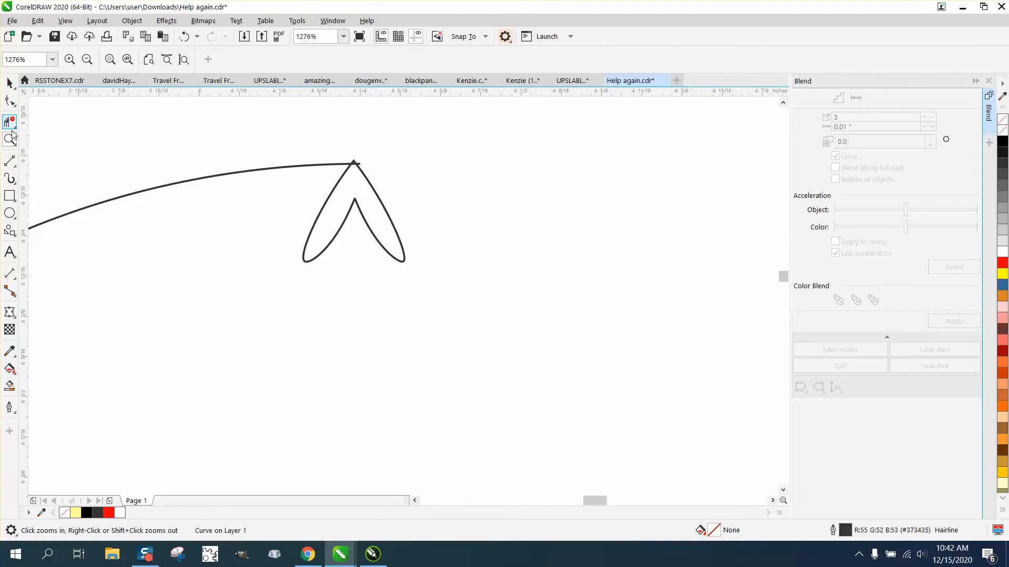
left_click_drag(377, 242, 536, 312)
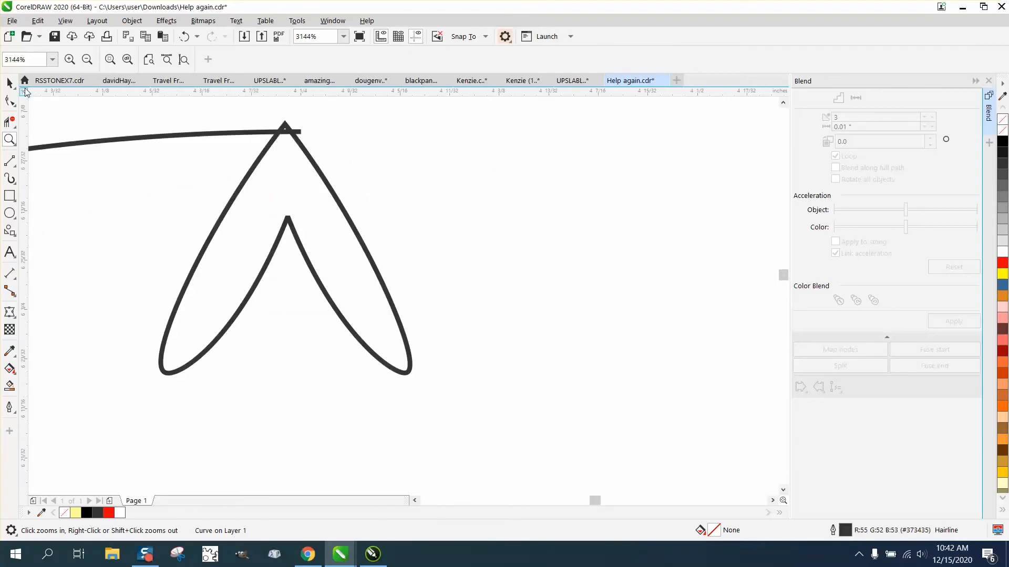
left_click(10, 83)
left_click_drag(285, 129, 301, 132)
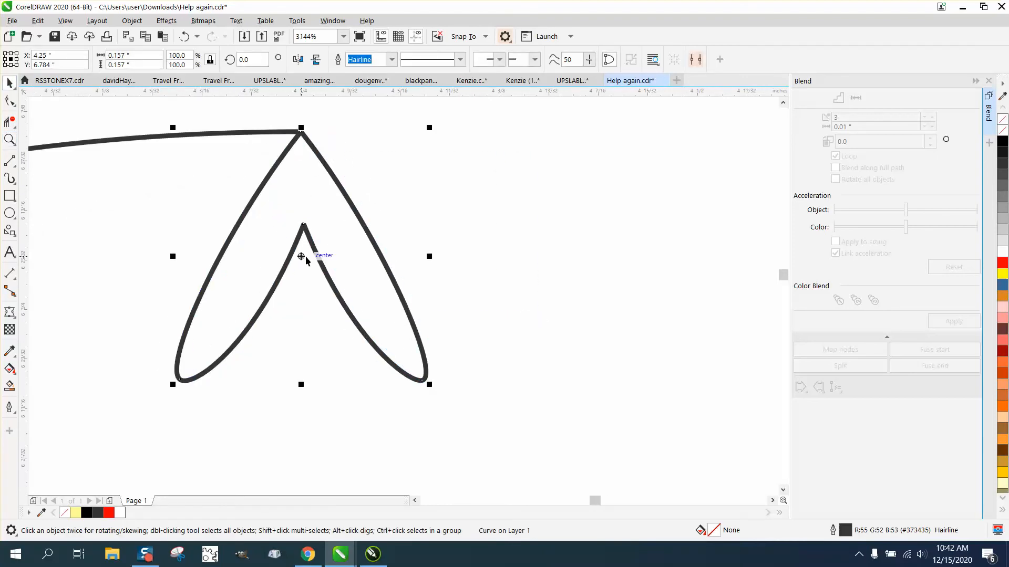
- Set the large leaf's rotation center at its tip and rotate it to about 269.4° to follow the arc
left_click_drag(303, 257, 305, 177)
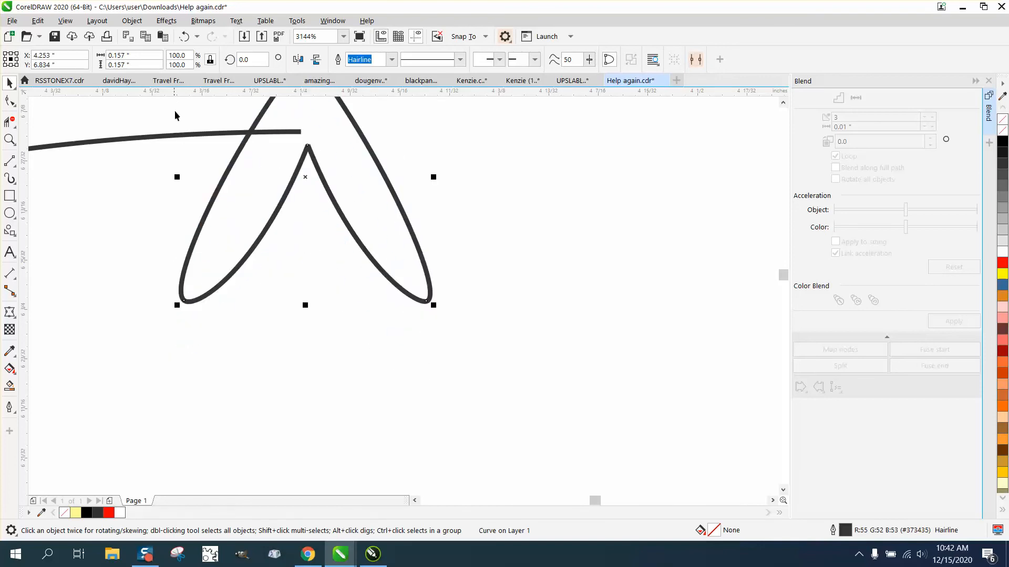
left_click(184, 37)
left_click(303, 229)
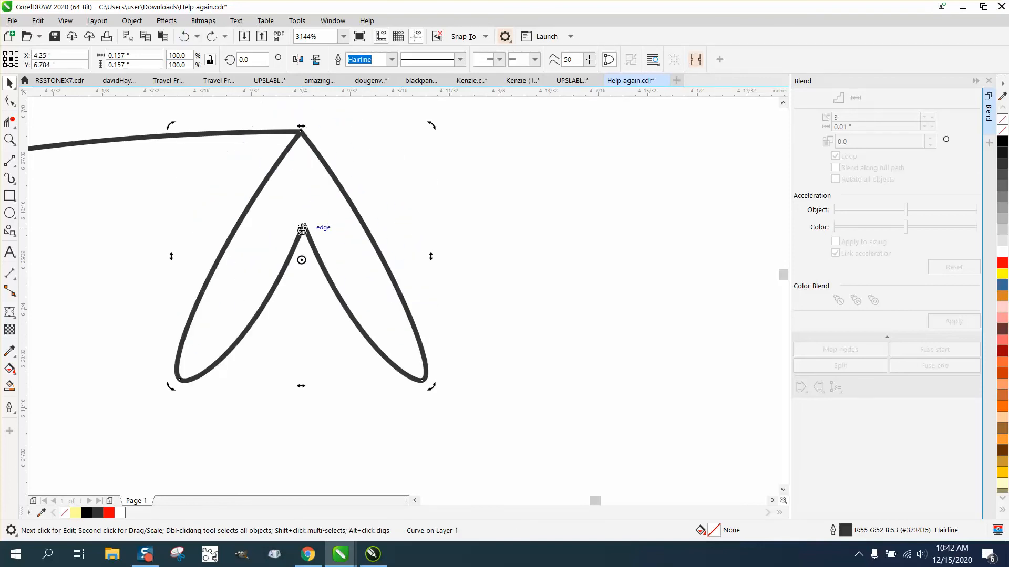
left_click_drag(301, 259, 301, 131)
left_click_drag(432, 387, 200, 182)
- Place the small leaf's tip on the arc near its lower end and rotate the leaf about that tip to about 308.7°
scroll(289, 203, "down", 5)
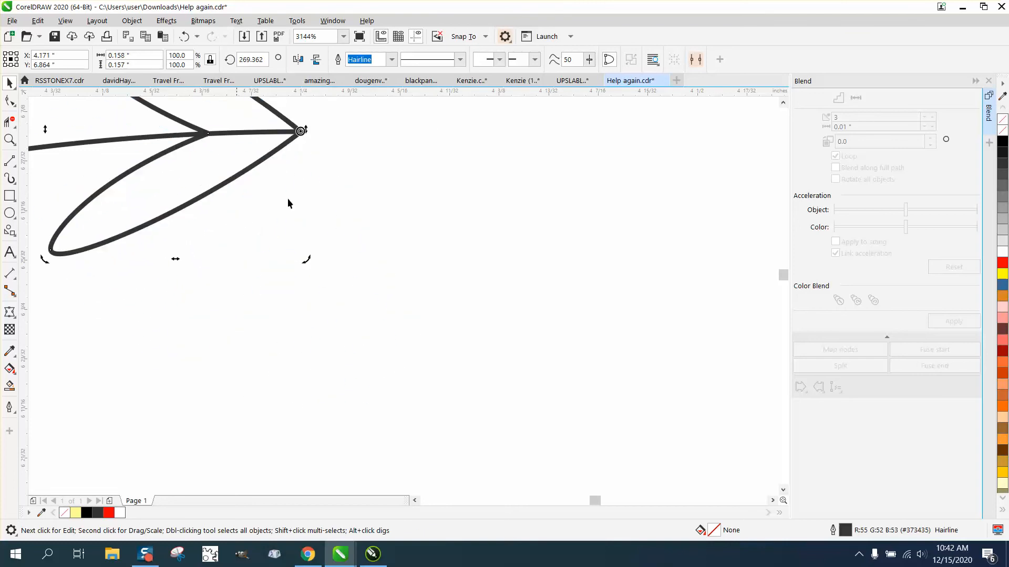
scroll(191, 251, "down", 3)
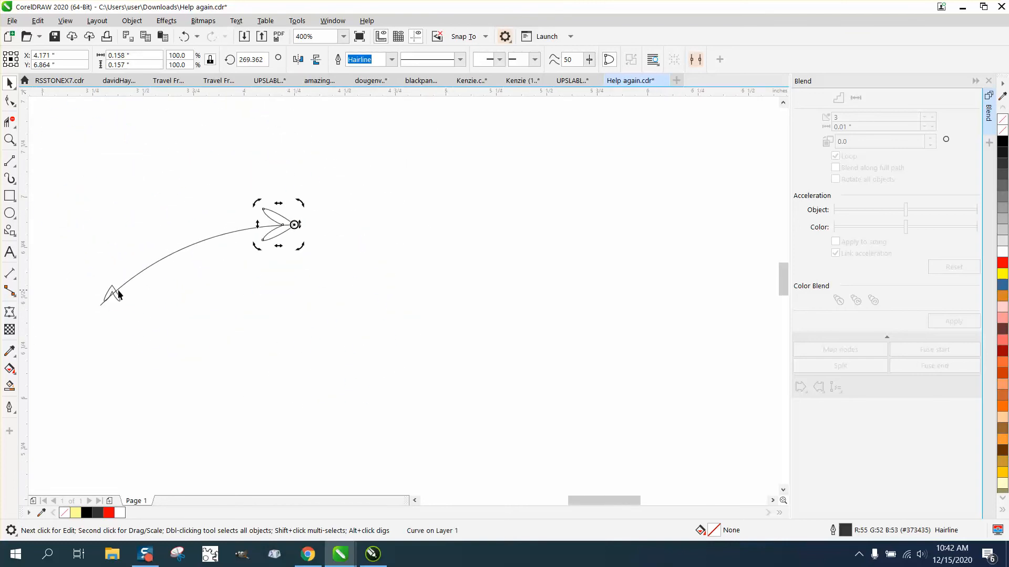
key("z")
left_click_drag(86, 255, 269, 332)
left_click(9, 83)
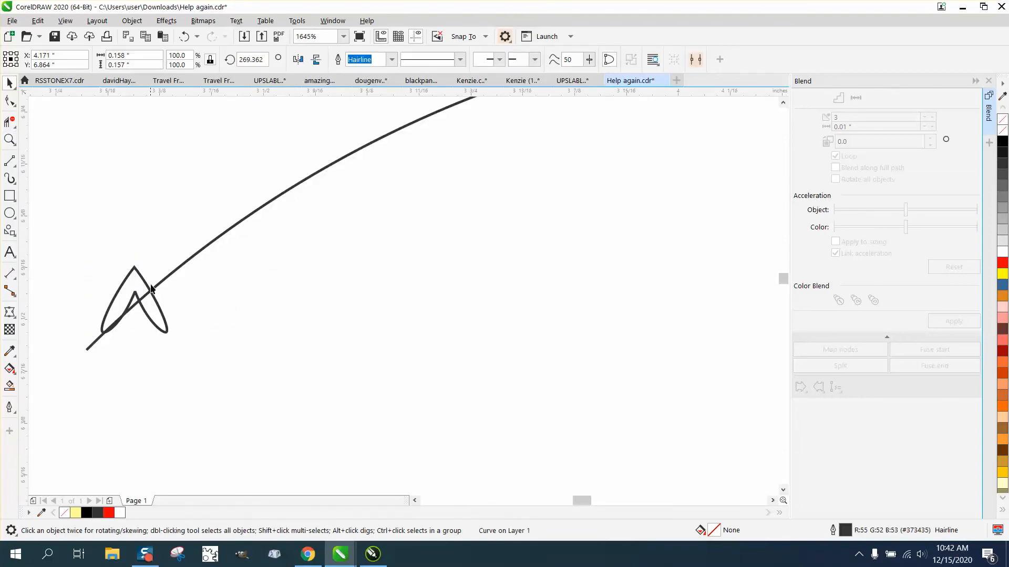
mouse_move(142, 278)
left_mouse_down()
mouse_move(203, 252)
mouse_move(213, 261)
mouse_move(203, 246)
mouse_move(244, 283)
left_mouse_up()
left_click(211, 257)
- Try blending the two leaves in 3 steps with the arc as the path, and undo it
scroll(240, 272, "down", 2)
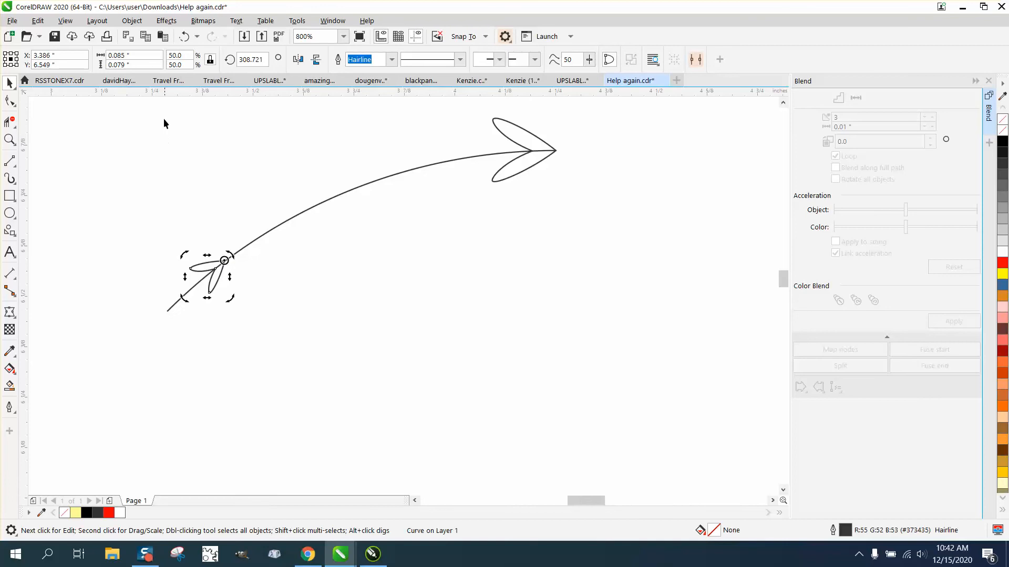
left_click_drag(161, 102, 570, 294)
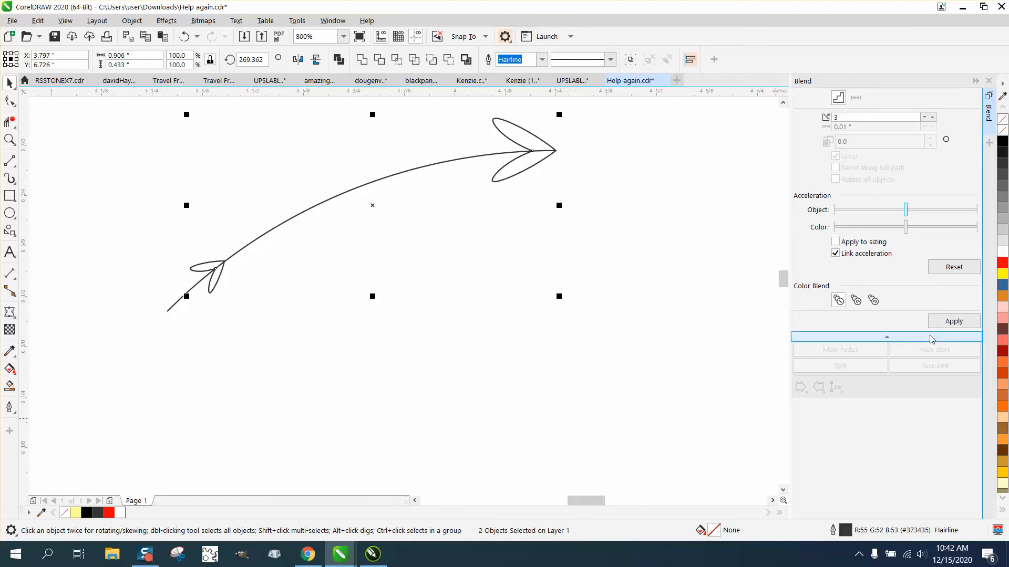
left_click(954, 322)
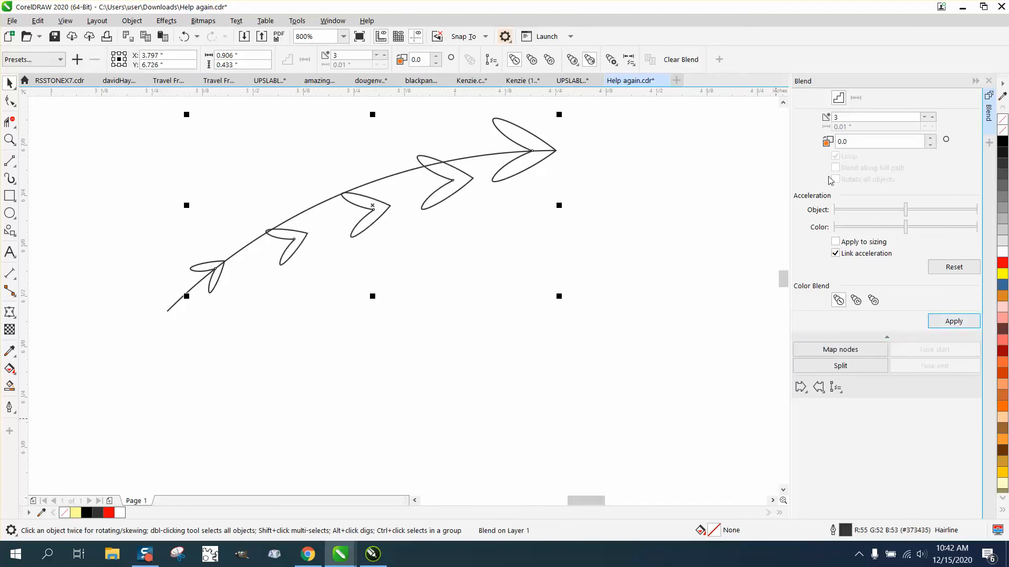
left_click(835, 387)
left_click(854, 402)
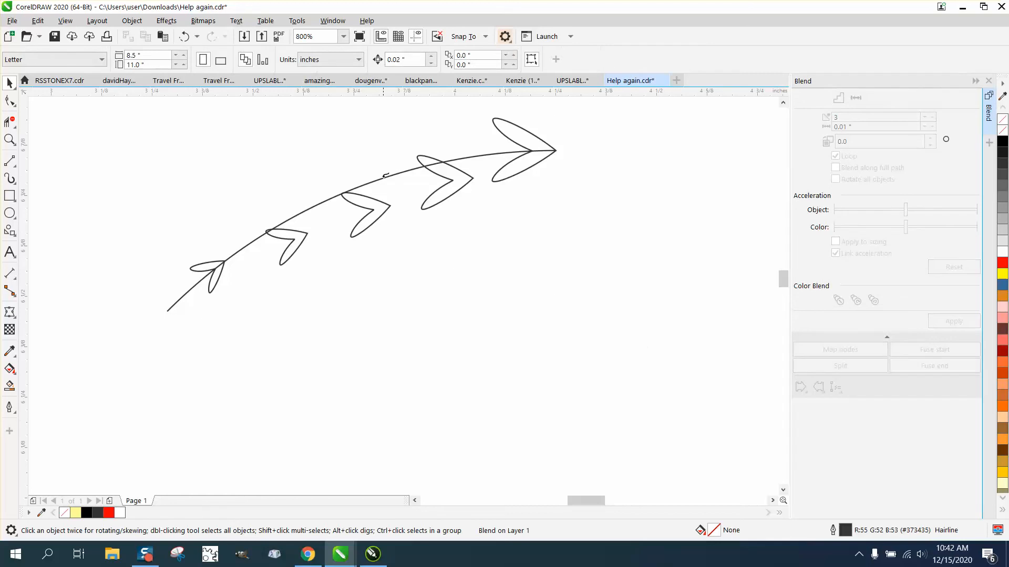
left_click(386, 177)
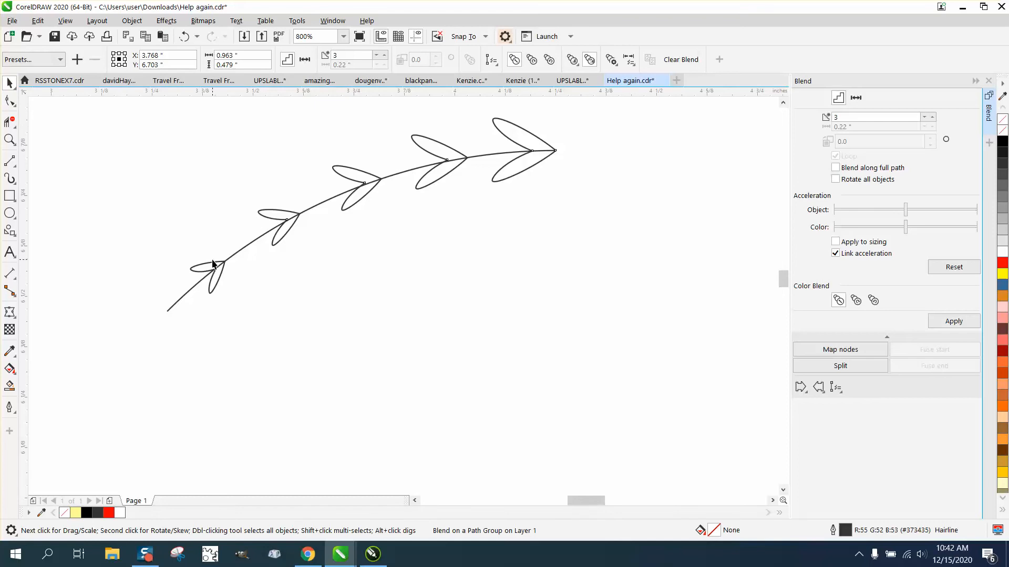
left_click(184, 36)
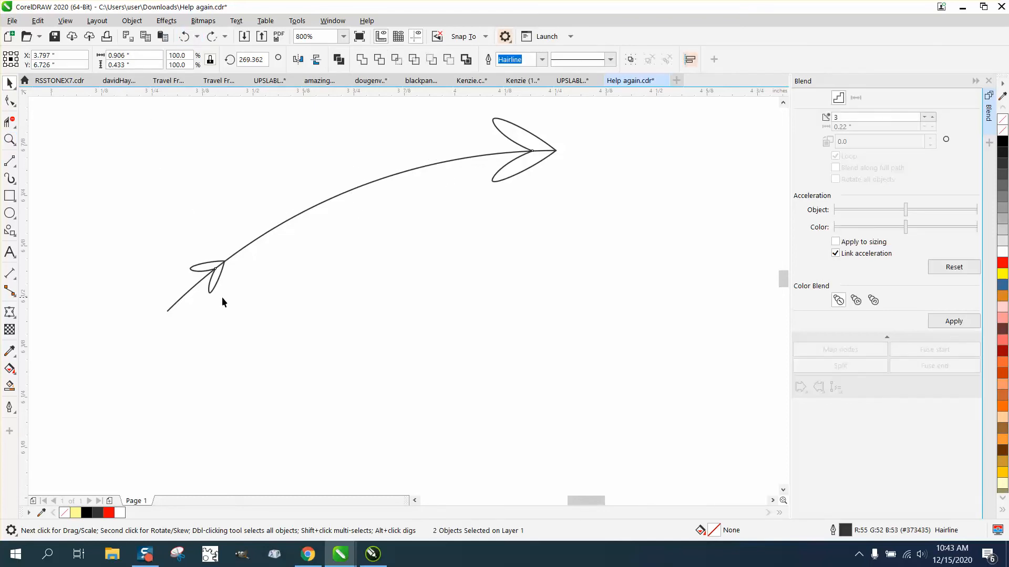
- Shift the small leaf slightly up along the arc and set its tip precisely on the arc
left_click(159, 248)
left_click(208, 263)
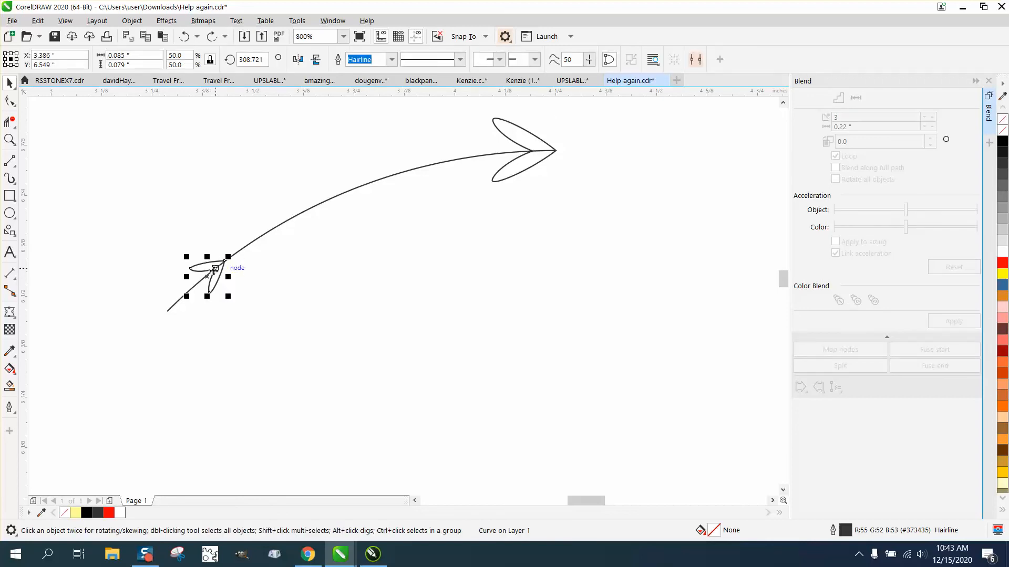
left_click_drag(207, 277, 221, 268)
left_click(13, 142)
left_click_drag(197, 232, 301, 295)
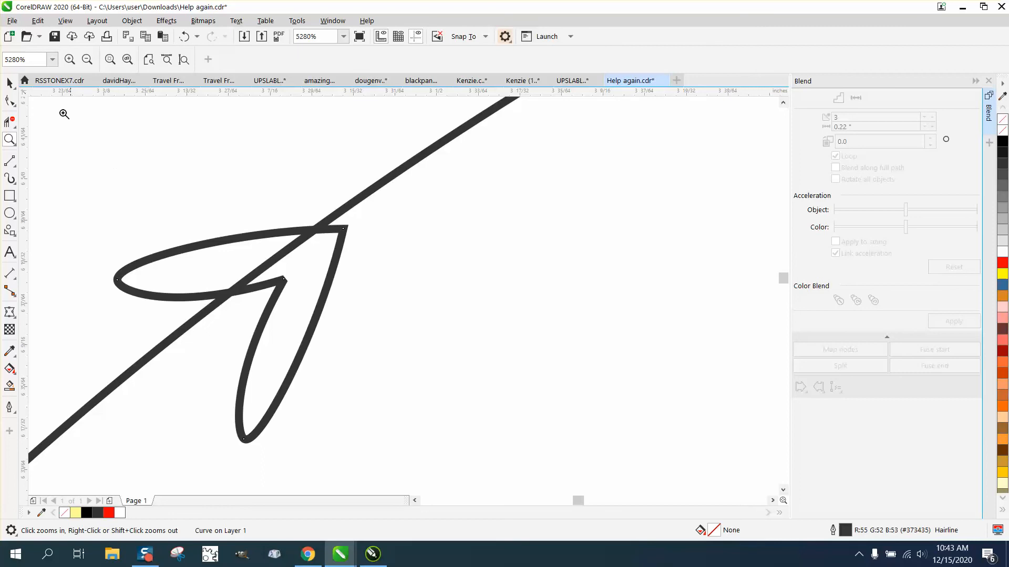
left_click(14, 86)
left_click(343, 231)
left_click(8, 83)
left_click_drag(349, 239, 333, 217)
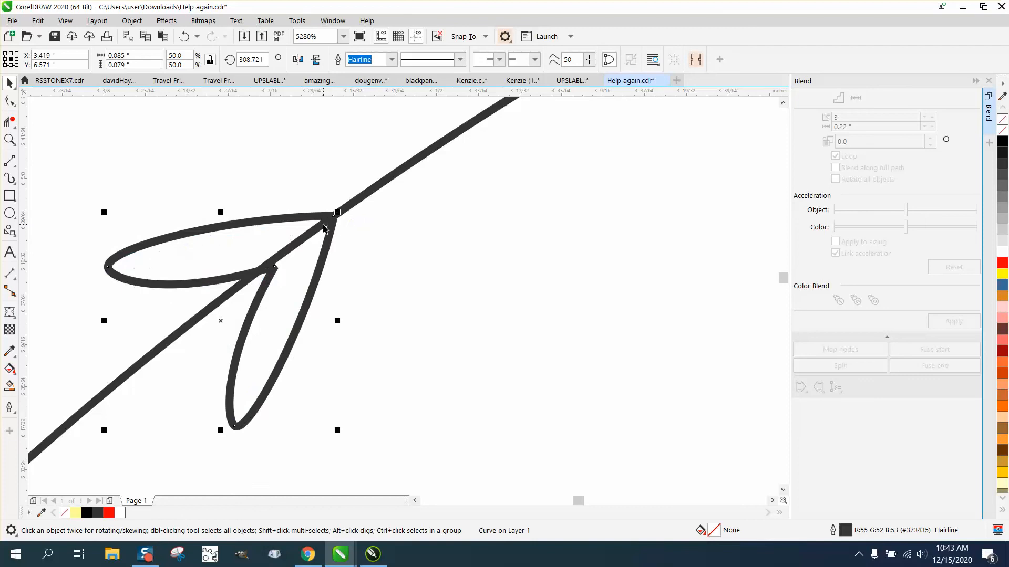
- Rotate the small leaf about its tip to about 304.5° so it lines up with the arc
left_click(271, 268)
key("F10")
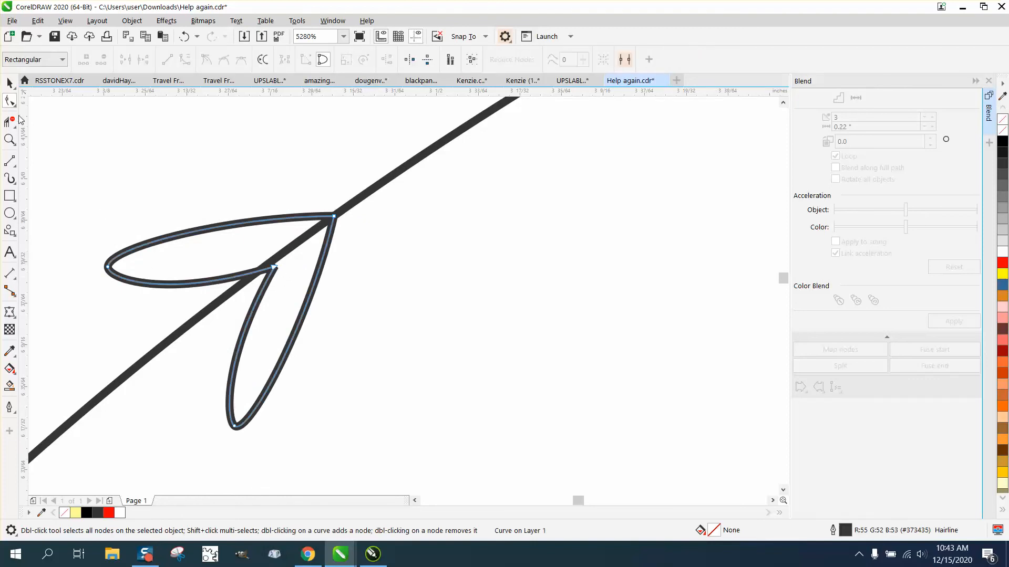
left_click(9, 83)
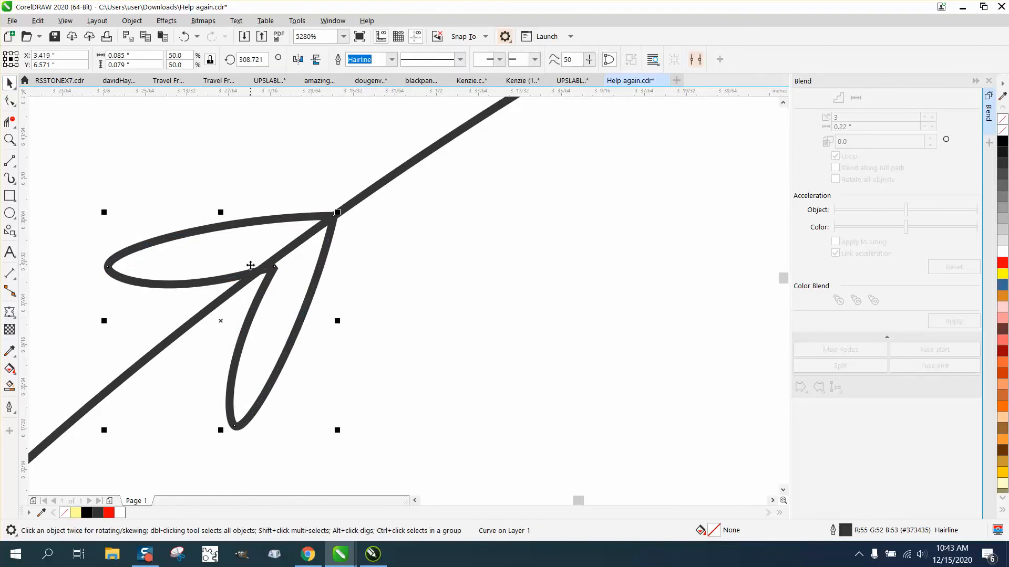
left_click(219, 319)
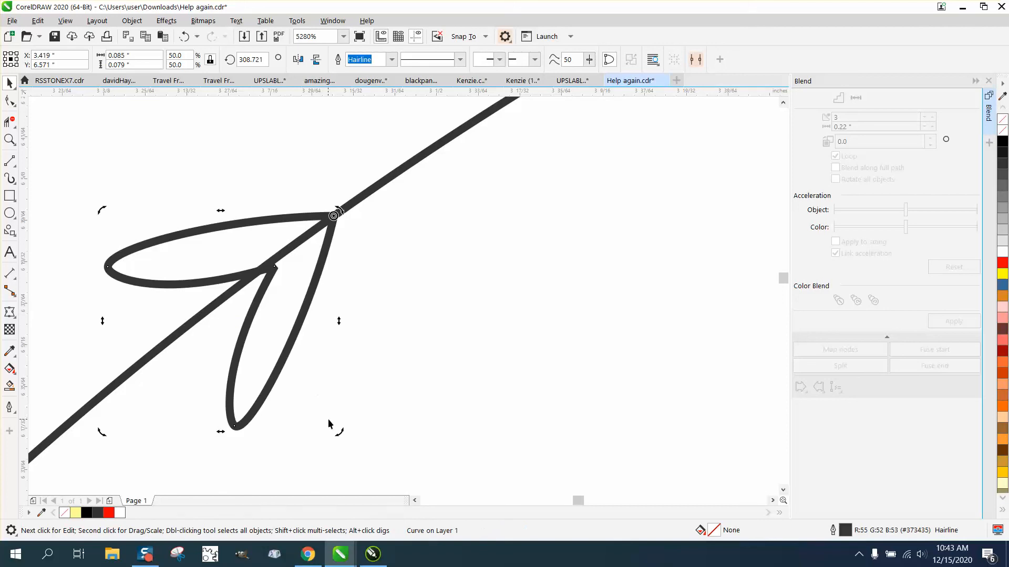
left_click_drag(340, 432, 322, 430)
- Blend the realigned small leaf with the large leaf using 3 steps
scroll(207, 291, "down", 4)
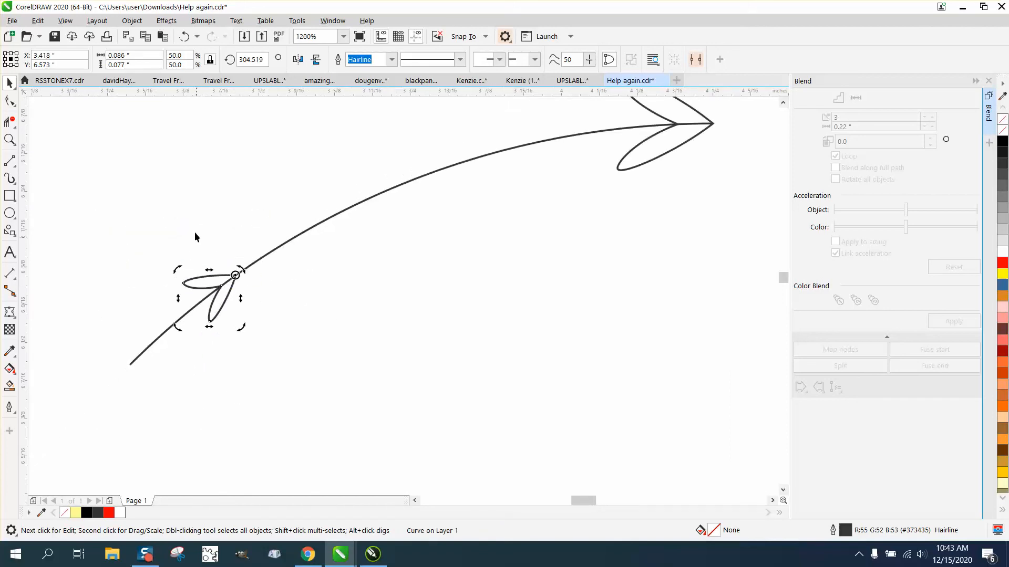
scroll(195, 237, "down", 1)
left_click_drag(143, 118, 229, 222)
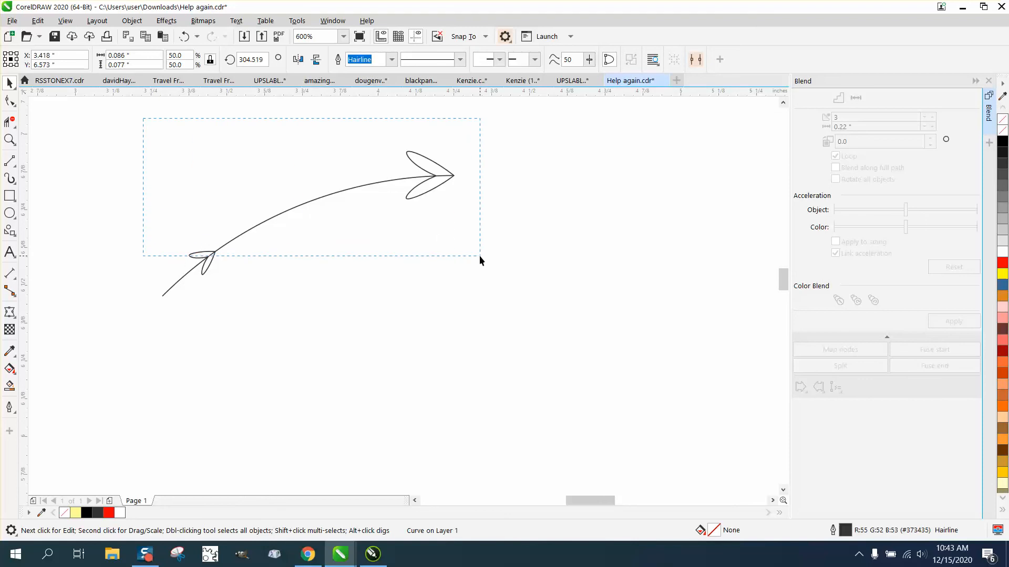
left_click_drag(483, 276, 484, 280)
left_click(953, 321)
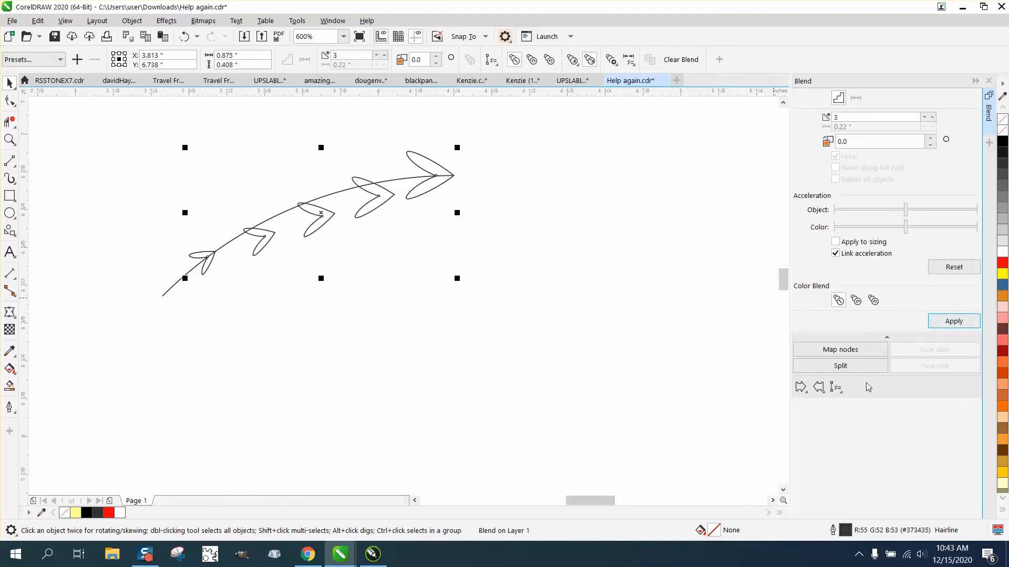
- Assign the arc as the new path for the leaf blend
left_click(838, 389)
left_click(854, 401)
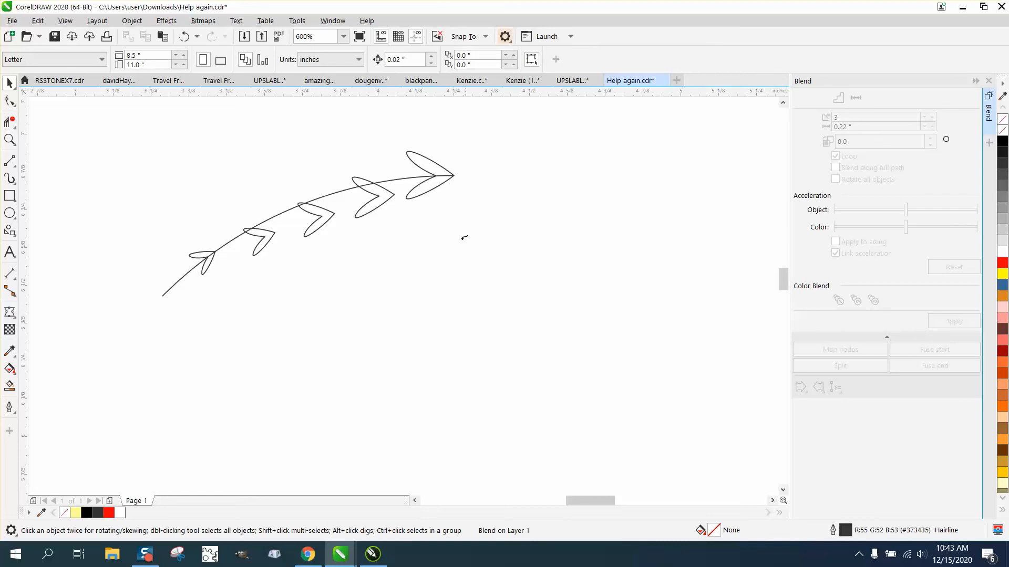
left_click(347, 187)
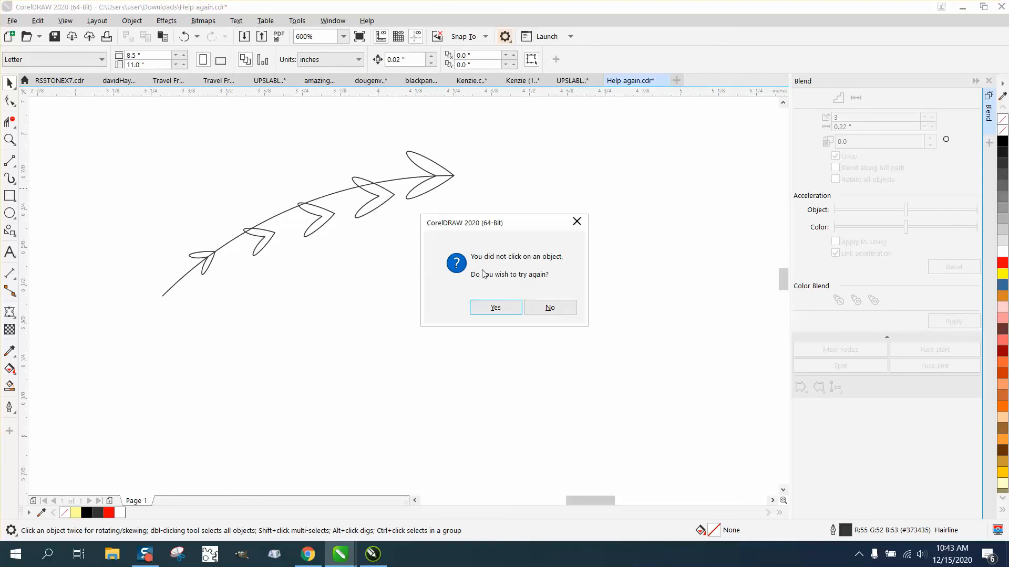
left_click(516, 308)
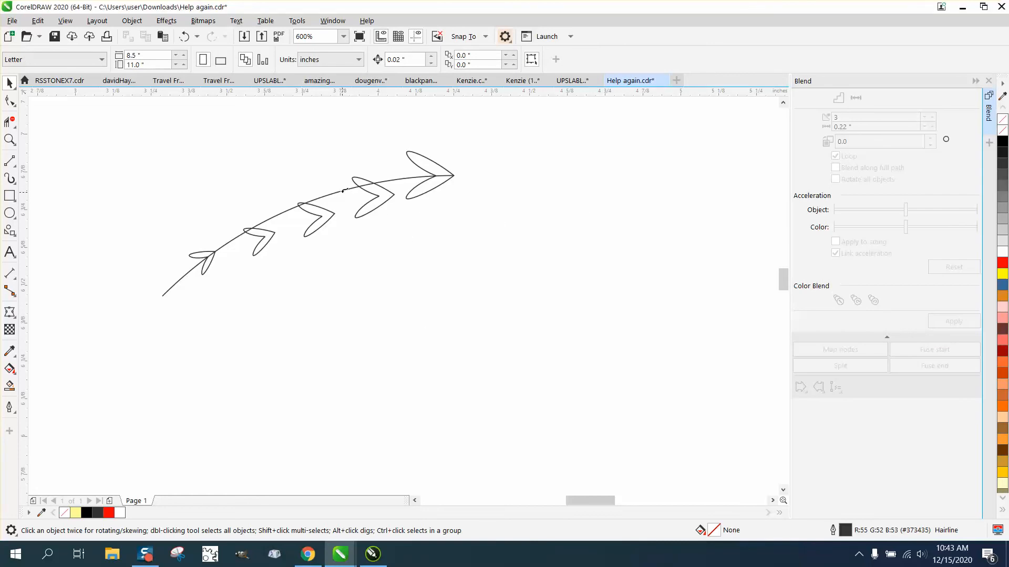
left_click(344, 191)
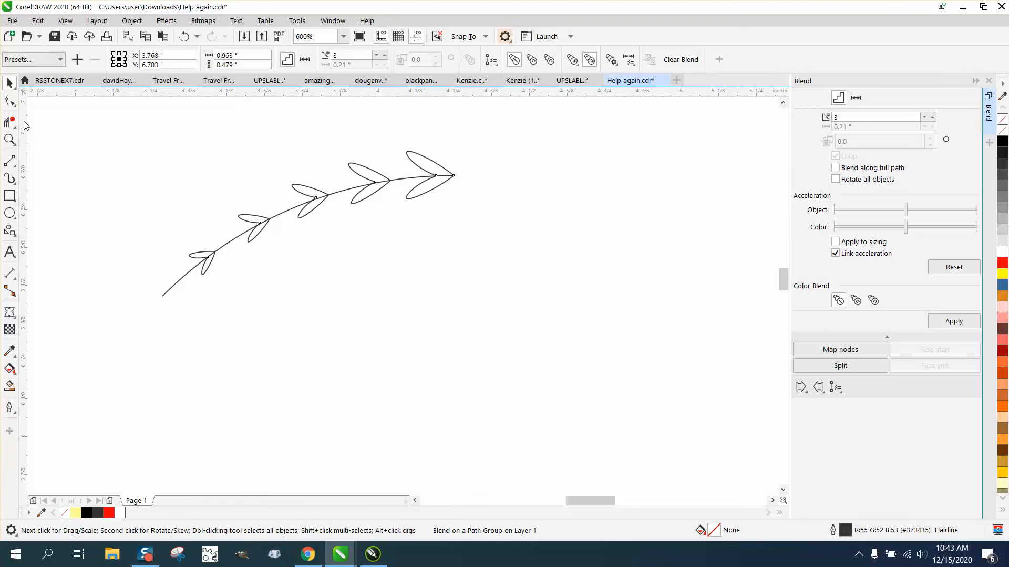
- Draw a circle about 0.013 inches wide on the arc below the smallest leaf and place a copy further down the arc
left_click(9, 139)
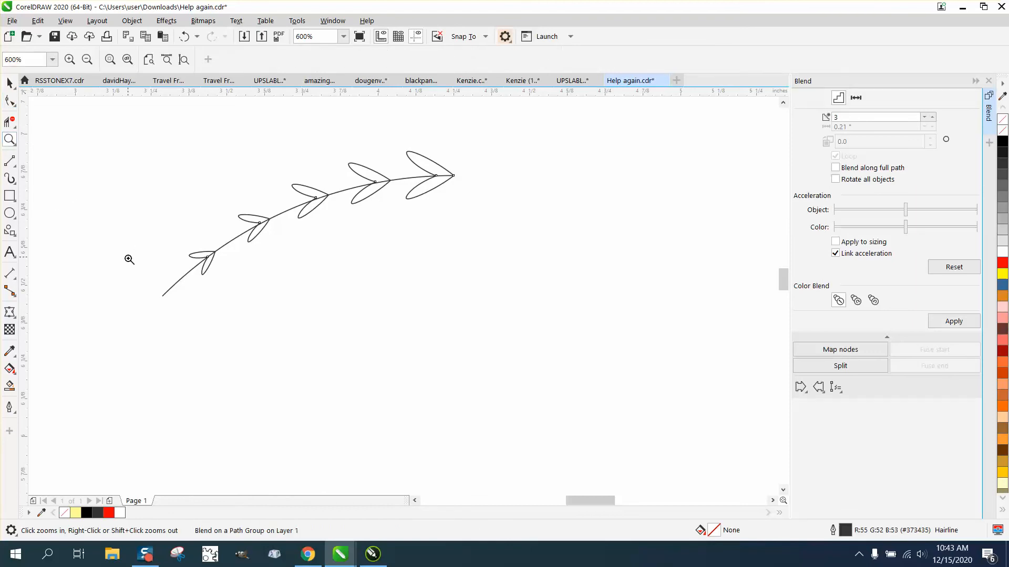
left_click_drag(129, 259, 275, 331)
left_click(9, 213)
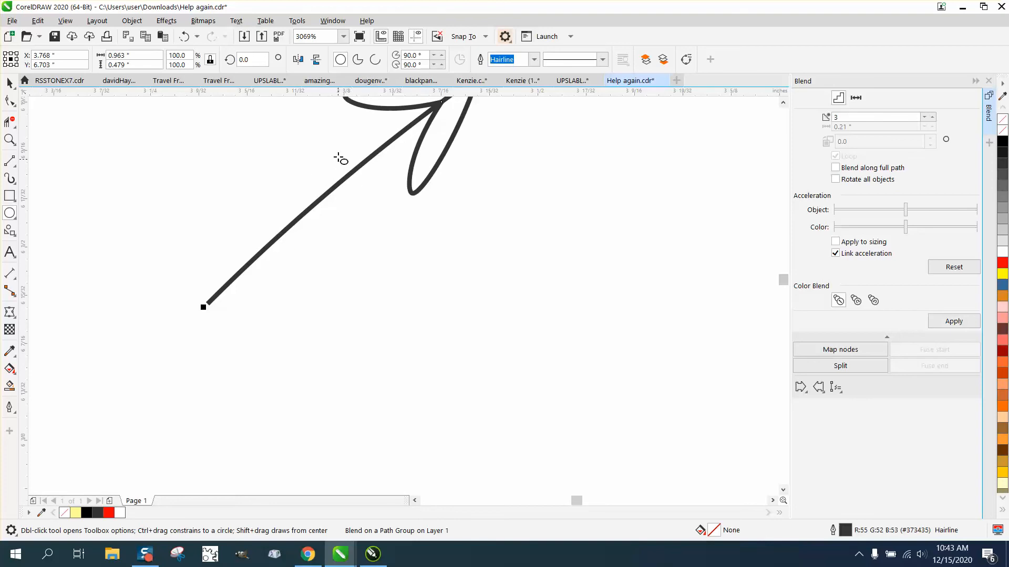
mouse_move(339, 156)
left_mouse_down()
mouse_move(317, 174)
mouse_move(352, 173)
left_mouse_up()
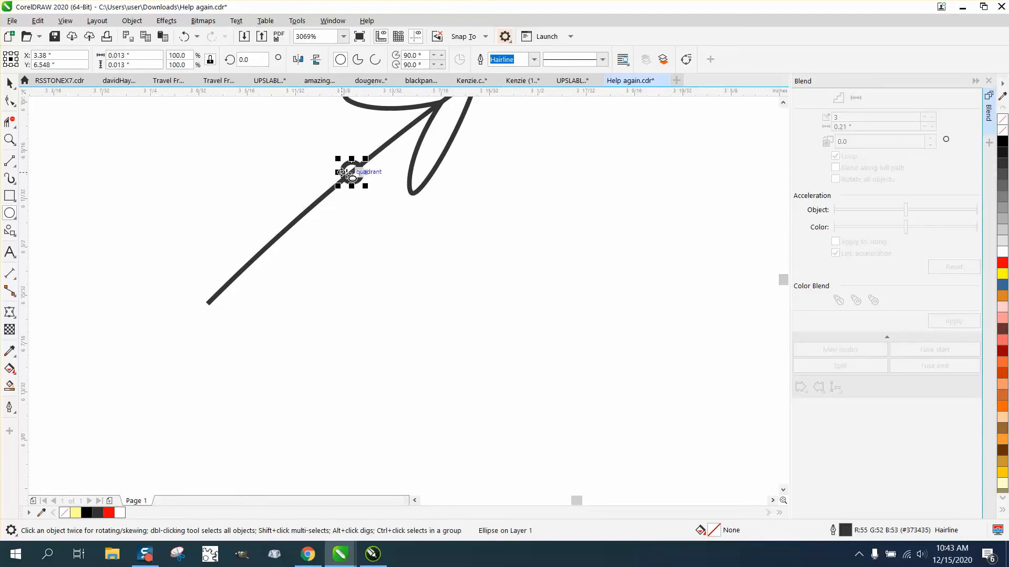
left_click_drag(347, 177, 276, 238)
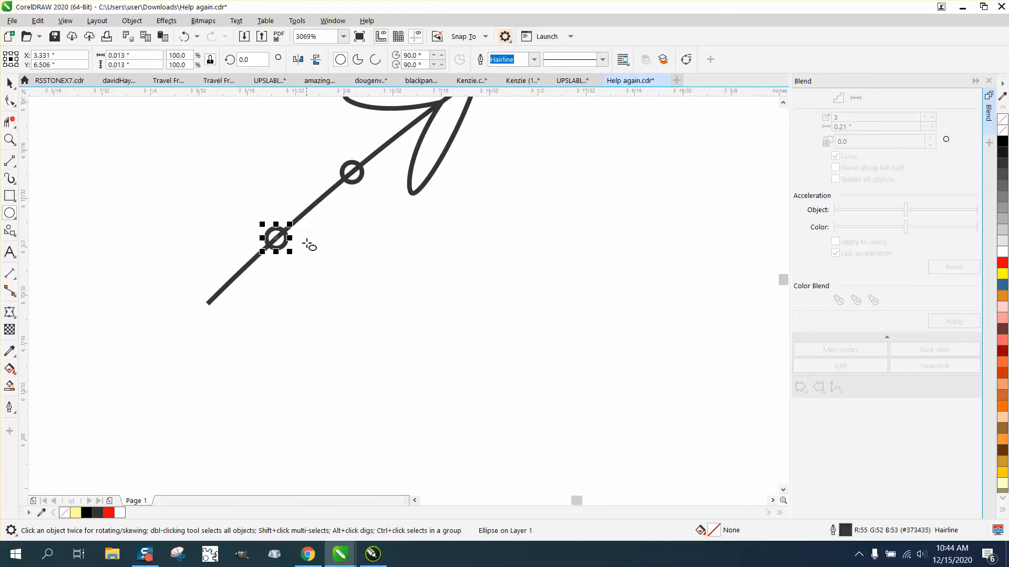
scroll(310, 246, "down", 5)
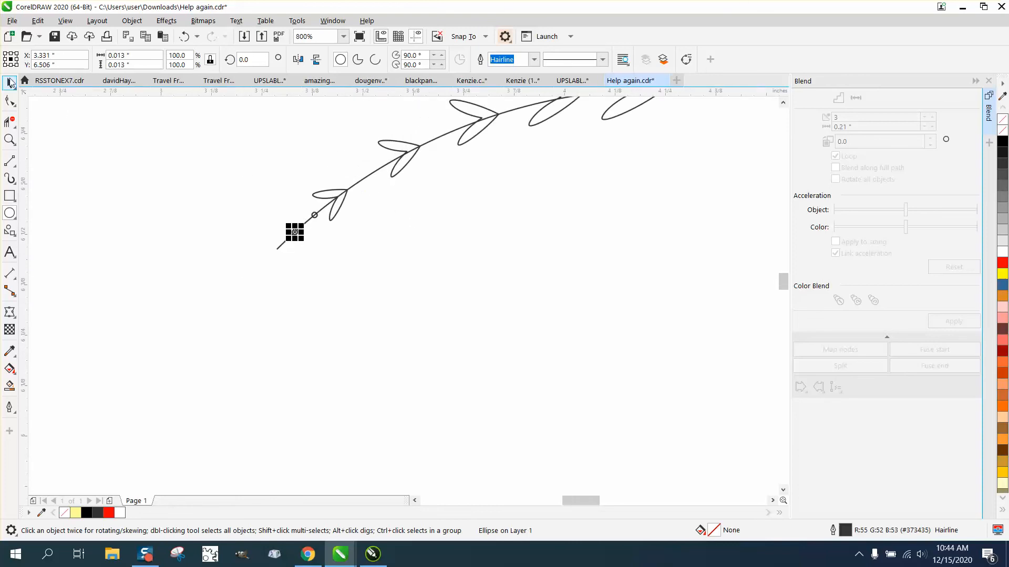
- Break the selected leaf blend and circles apart, and delete the arc used as the stem
left_click(10, 83)
scroll(258, 152, "down", 3)
left_click_drag(218, 106, 473, 214)
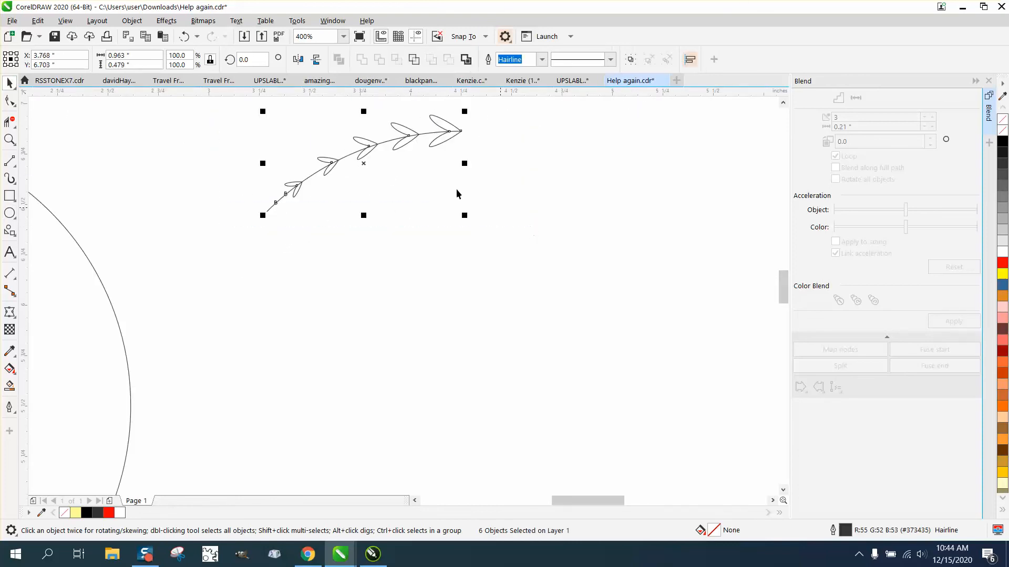
left_click(132, 20)
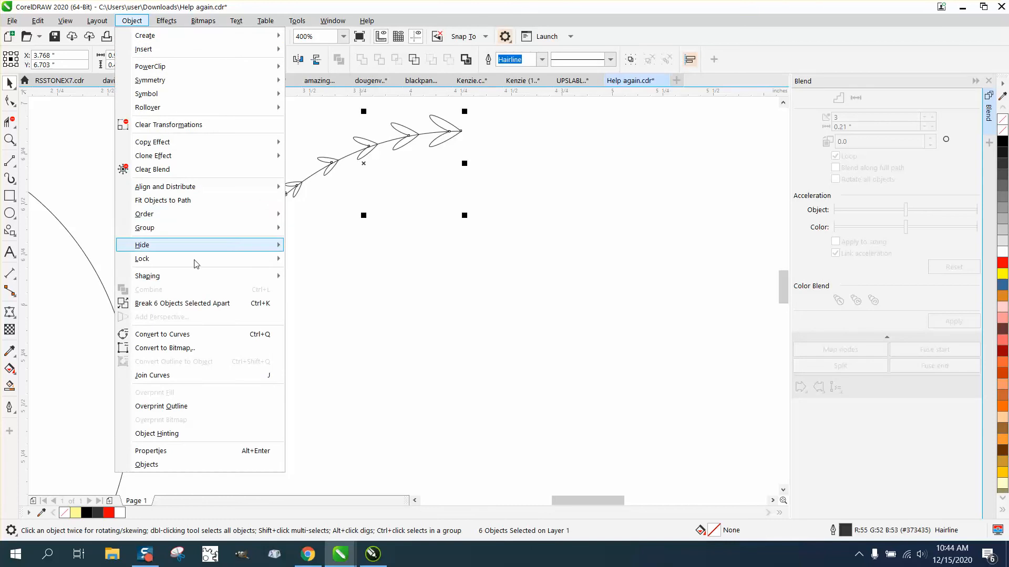
left_click(198, 303)
left_click(196, 294)
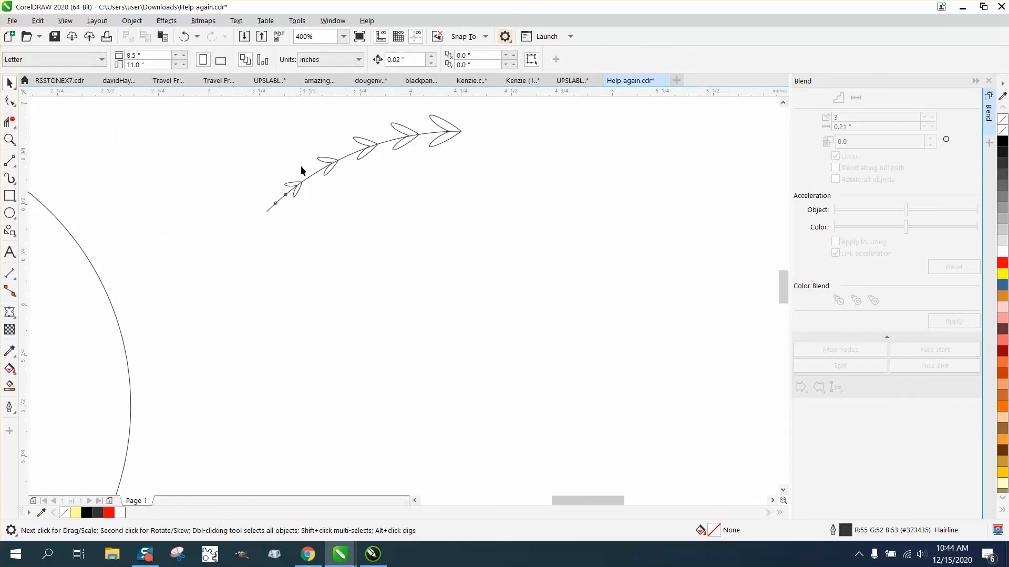
left_click(312, 173)
key("Delete")
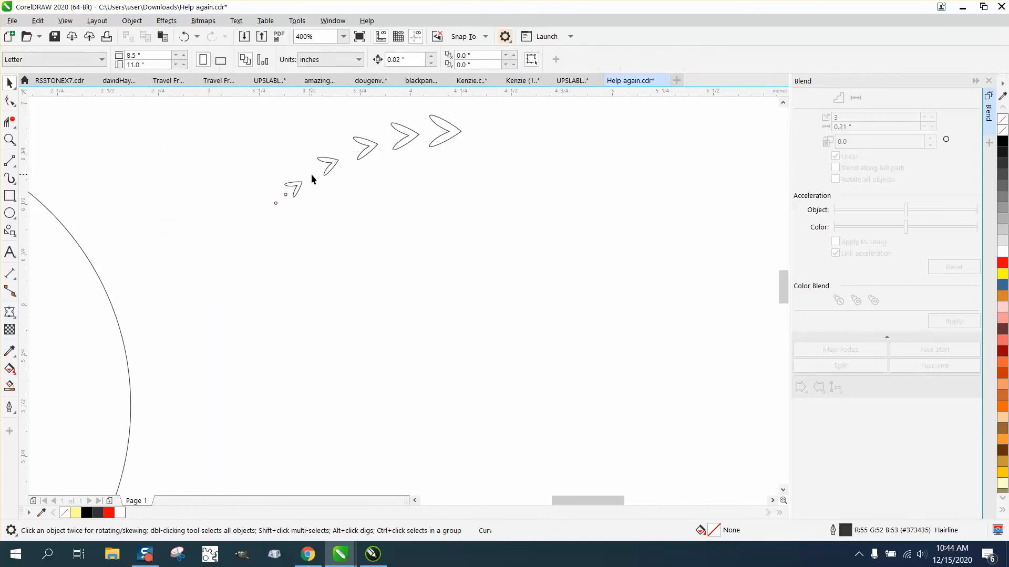
- Fill all the leaves and both small circles with black and remove their outlines
left_click_drag(557, 232, 557, 233)
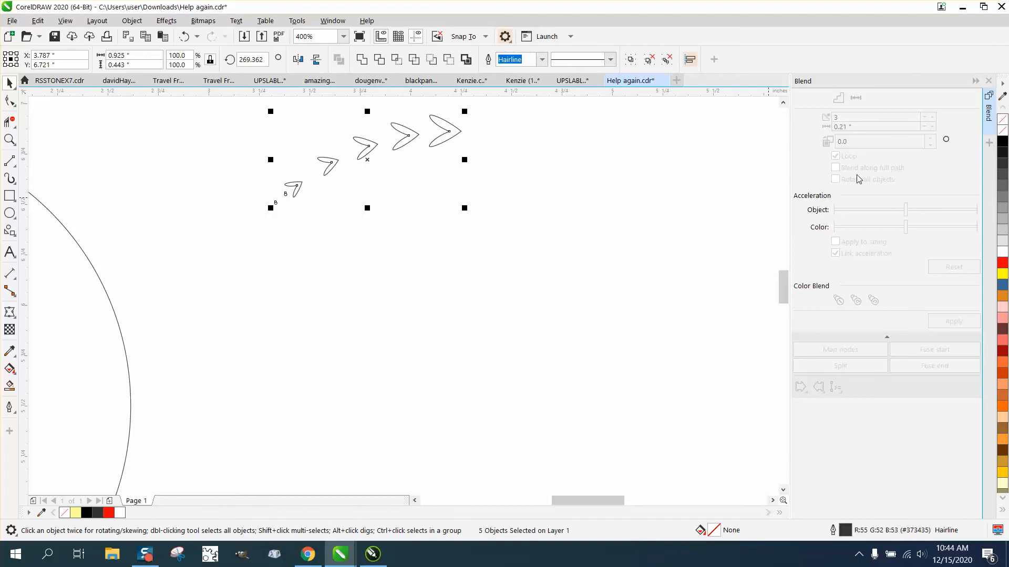
left_click(1005, 146)
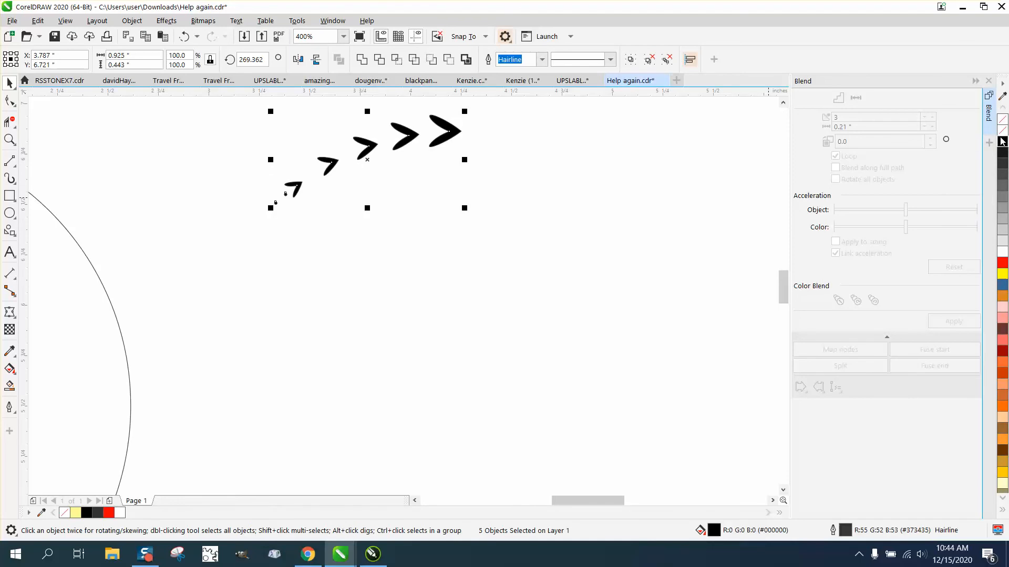
right_click(1003, 120)
- Set the nudge distance to 3.0 inches and shift the large circle right by that amount so it passes through the leaves
scroll(523, 189, "down", 2)
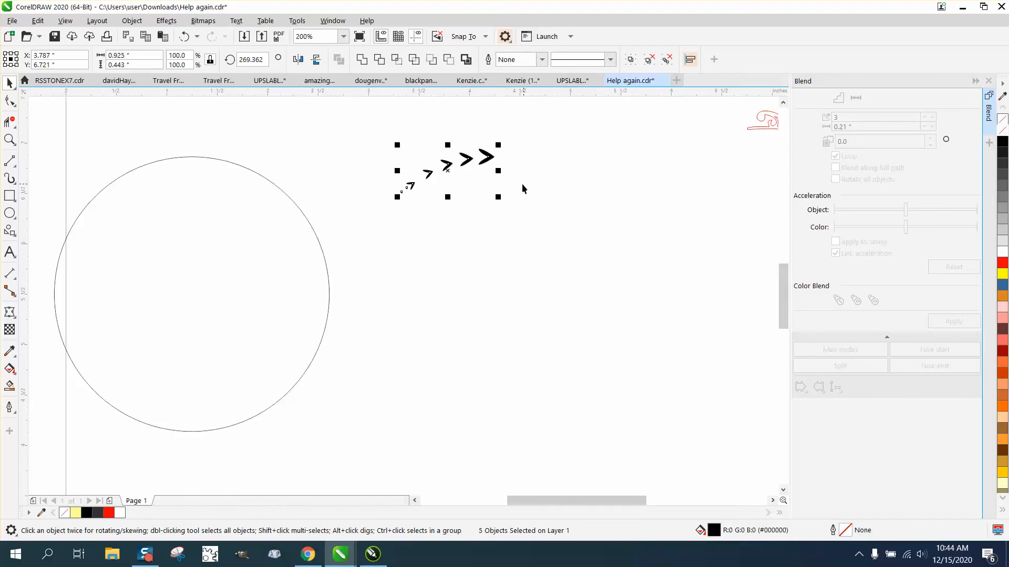
left_click(310, 225)
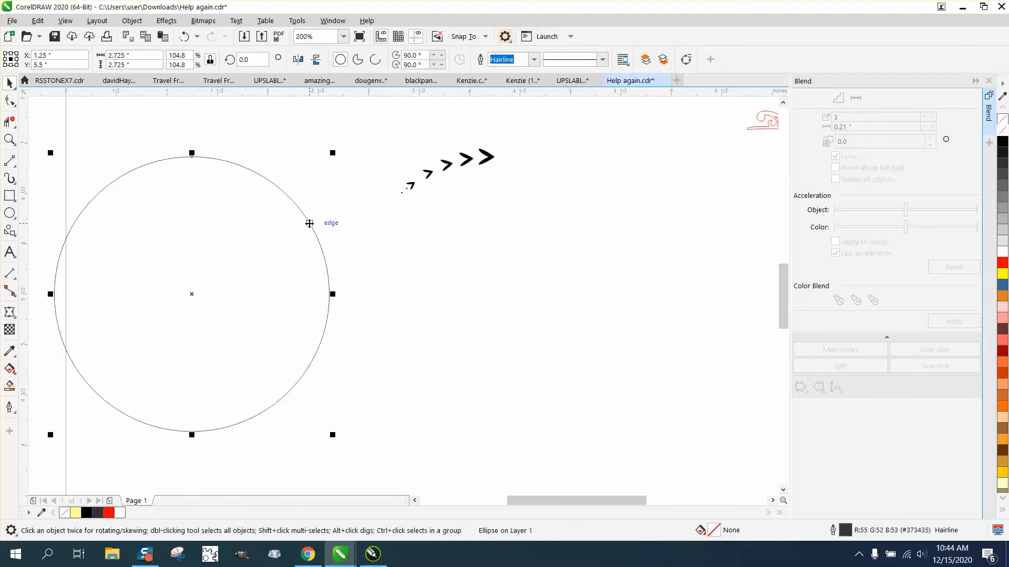
left_click_drag(310, 223, 309, 224)
left_click(558, 172)
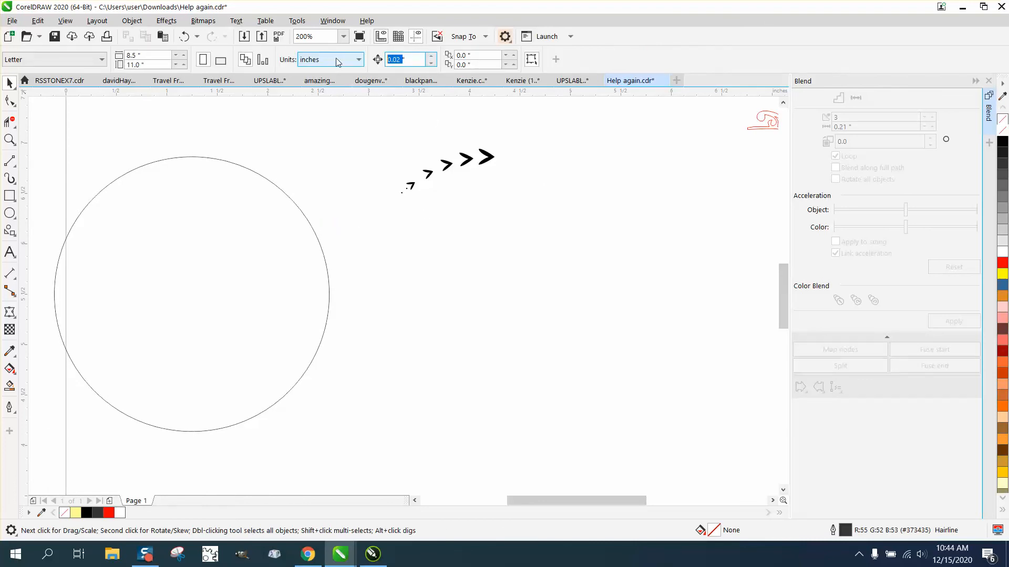
left_click(251, 170)
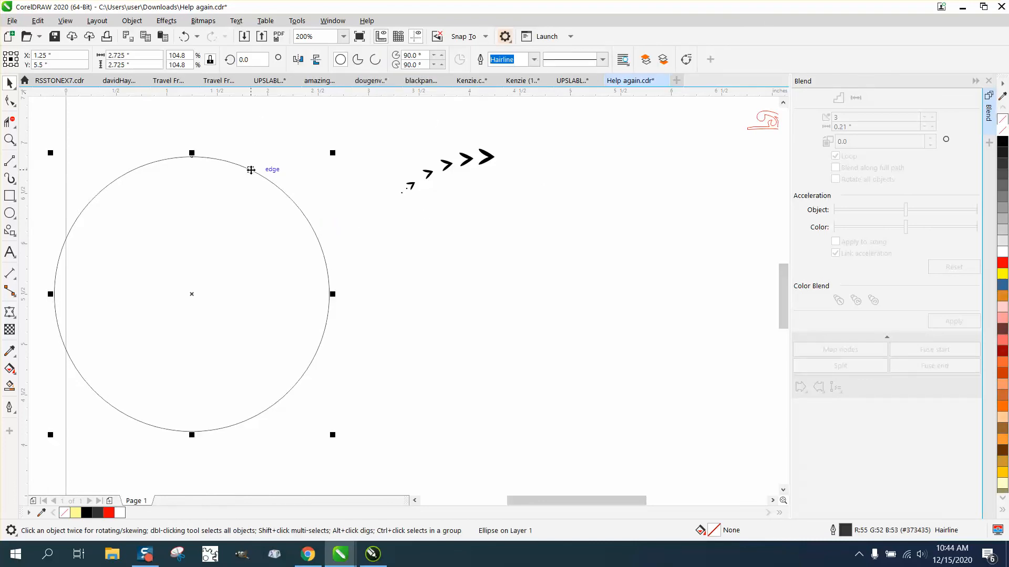
key("Right")
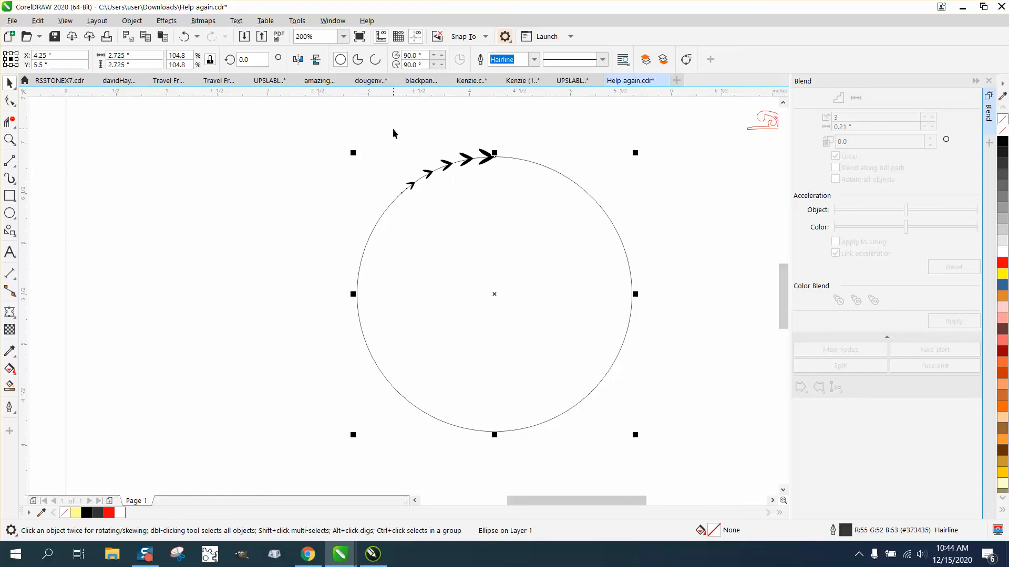
- Group all the leaves and small circles of the branch, leaving out the large circle
left_click_drag(385, 133, 421, 181)
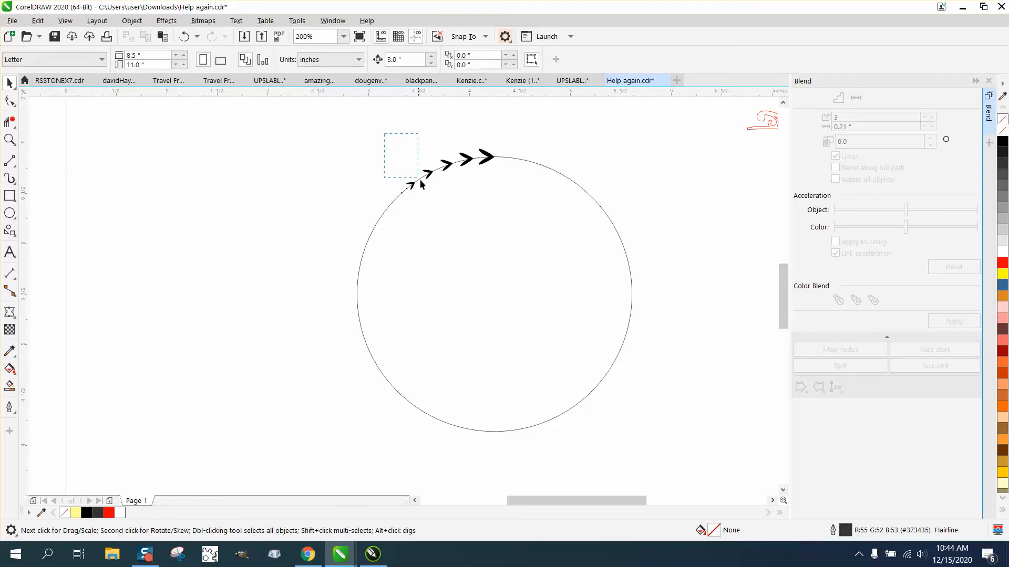
left_click_drag(512, 219, 511, 219)
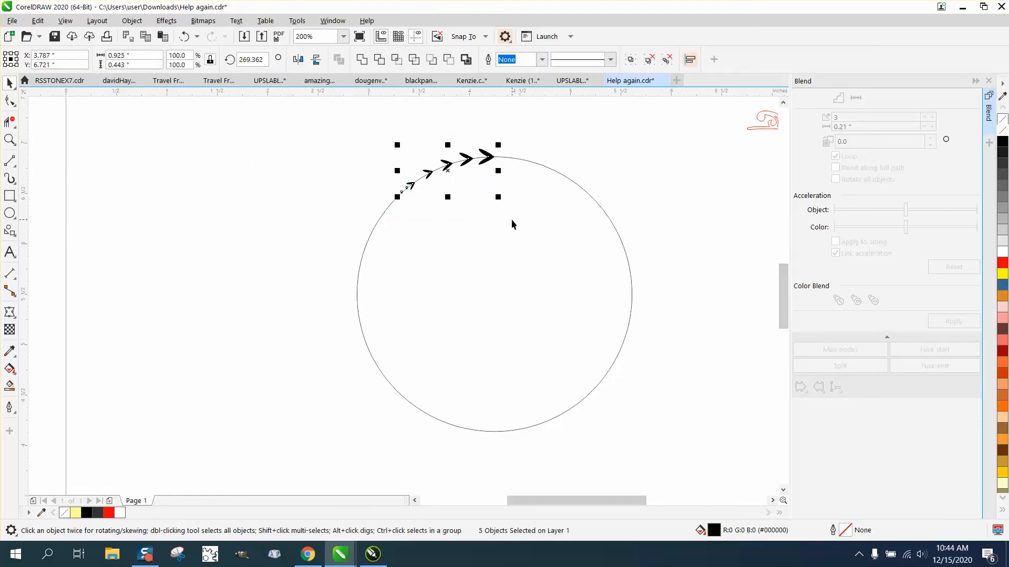
key("ctrl+g")
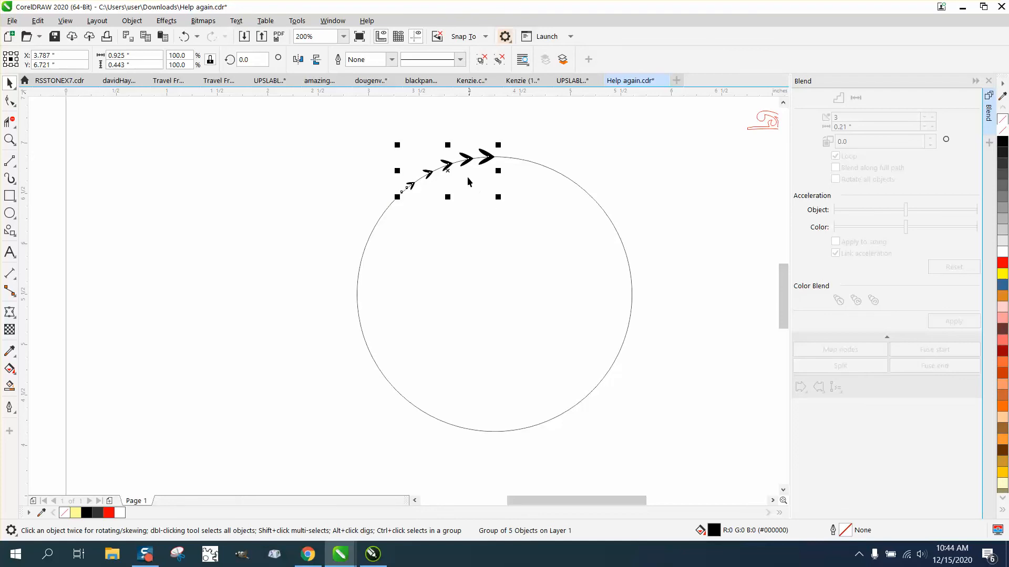
- Move the branch group's rotation centre to the large circle's centre and create a copy rotated 45°
left_click(448, 169)
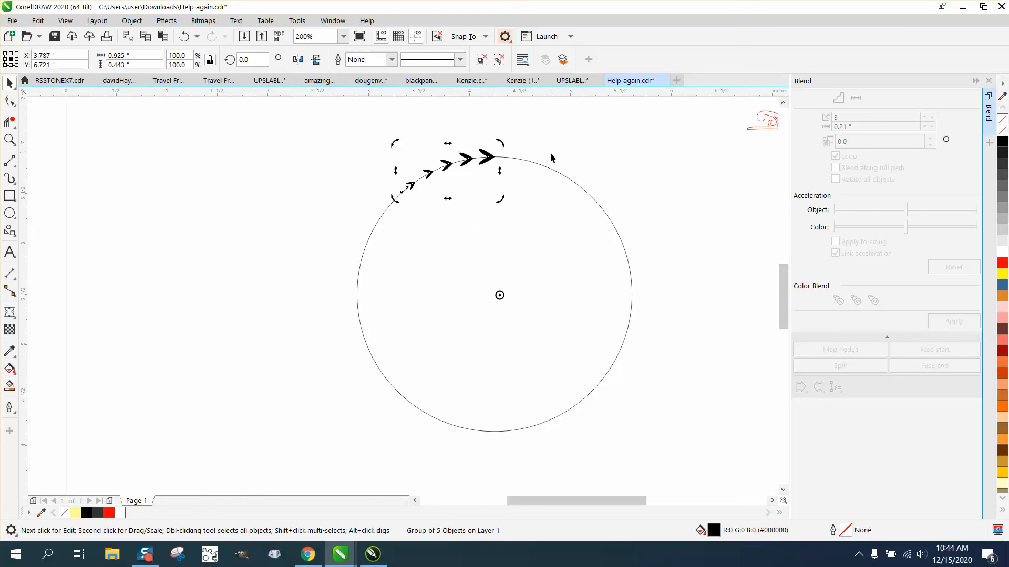
left_click(252, 60)
type("45")
key("Return")
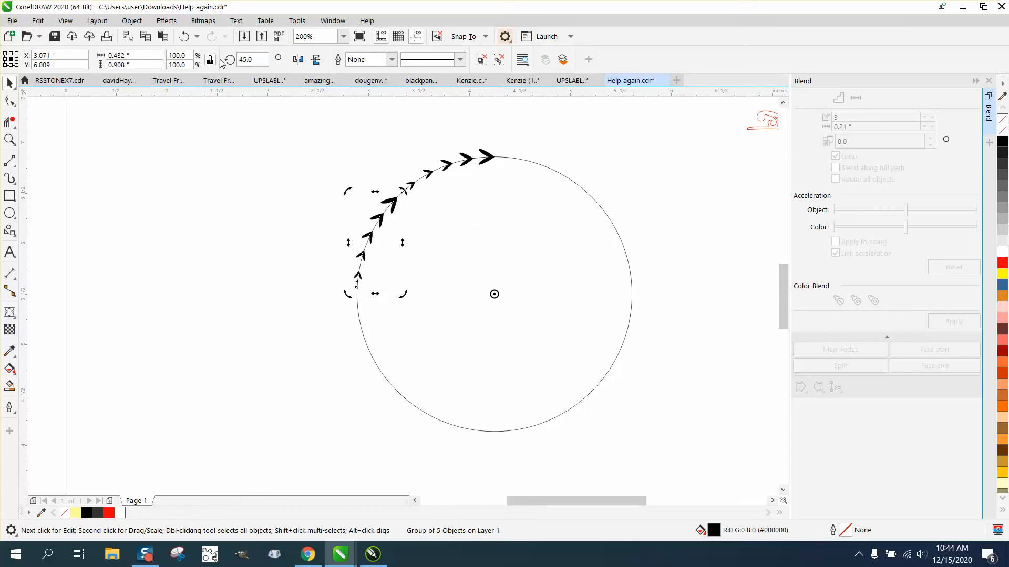
- Repeat the rotated duplication until branch copies at 45° intervals fill the whole circle, ending at 315°
key("ctrl+r")
key("ctrl+r")
key("ctrl+r")
key("ctrl+r")
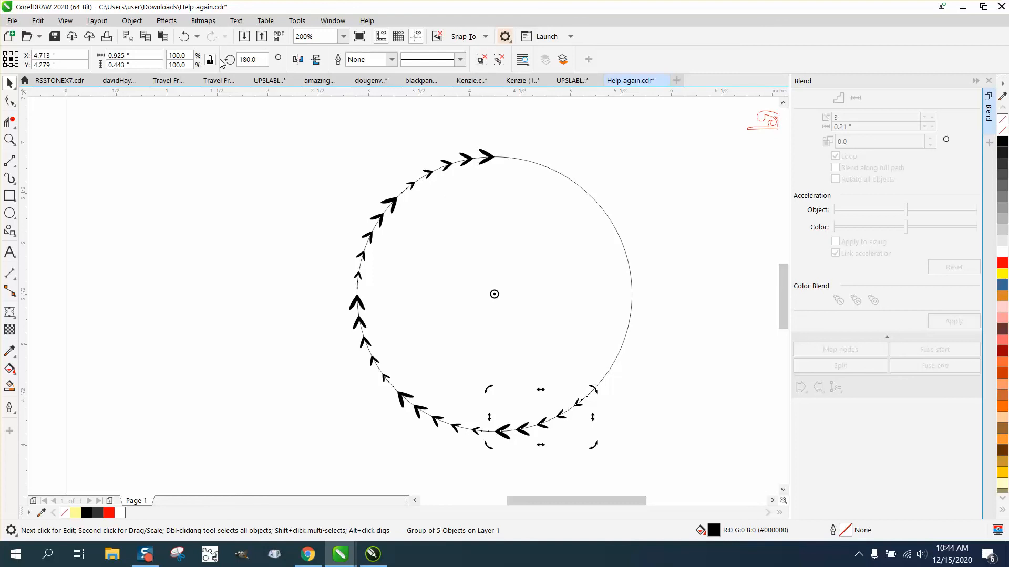
key("ctrl+r")
key("ctrl+r")
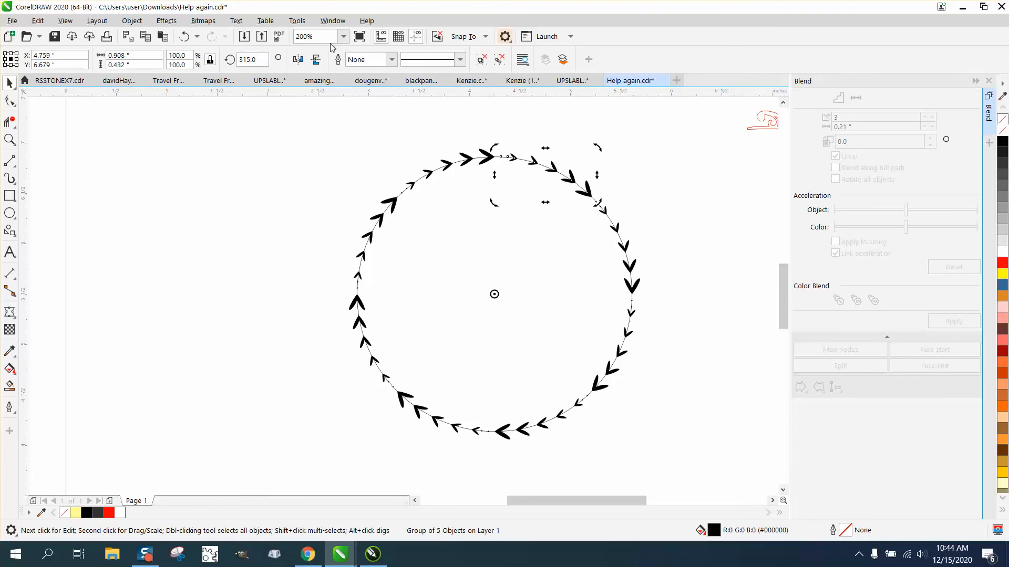
left_click(399, 128)
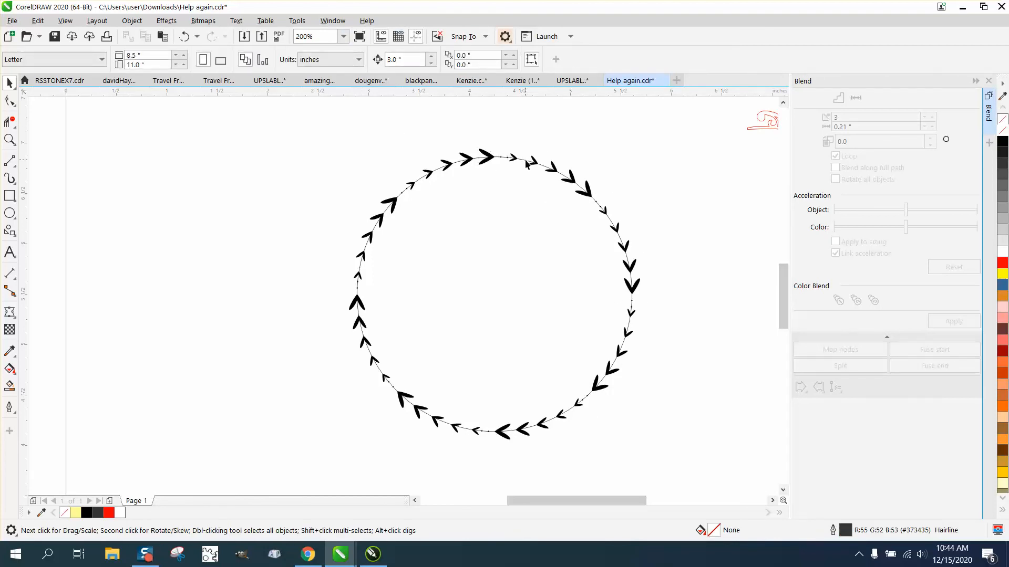
- Set the large circle's outline width to 0.5 pt and make the outline scale with the object
left_click(10, 138)
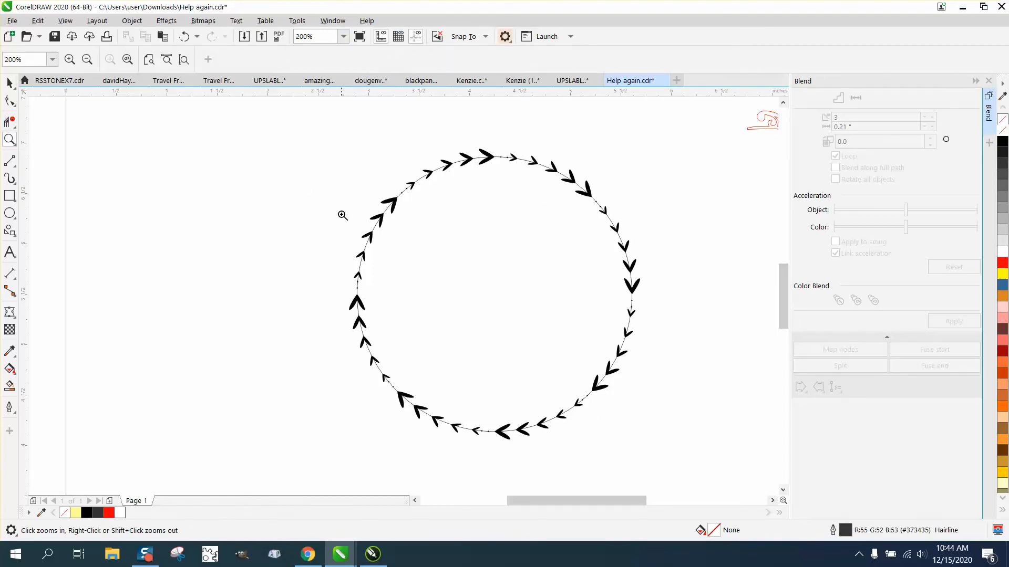
left_click_drag(349, 272, 367, 294)
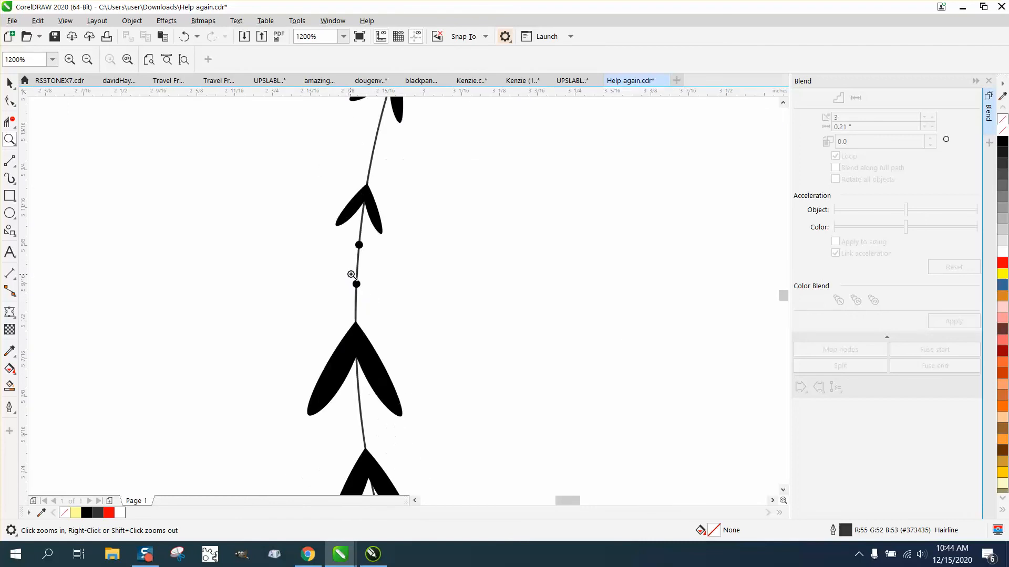
right_click(338, 265)
left_click(9, 84)
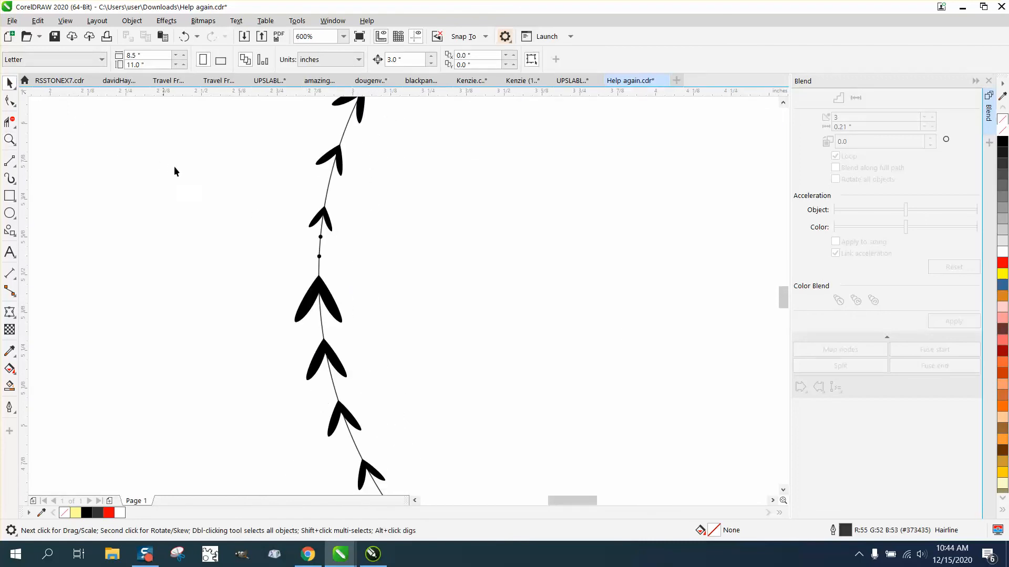
left_click(327, 196)
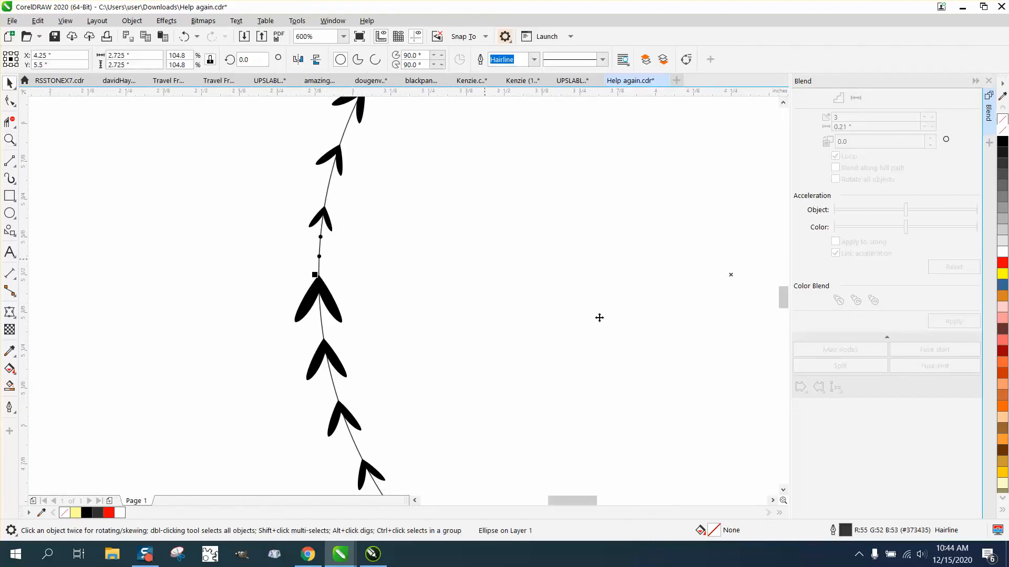
double_click(846, 531)
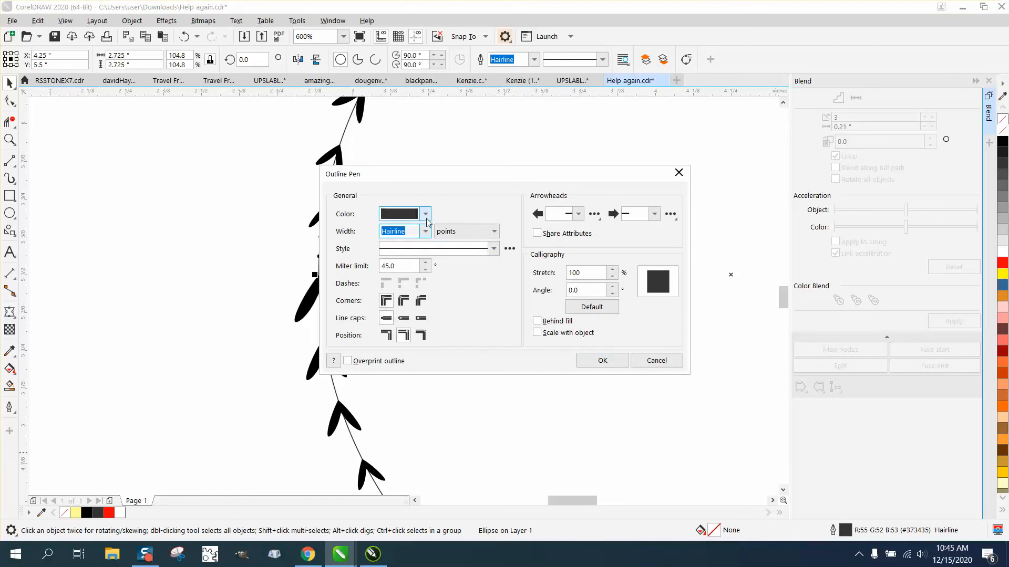
left_click(426, 215)
left_click(426, 215)
left_click(425, 232)
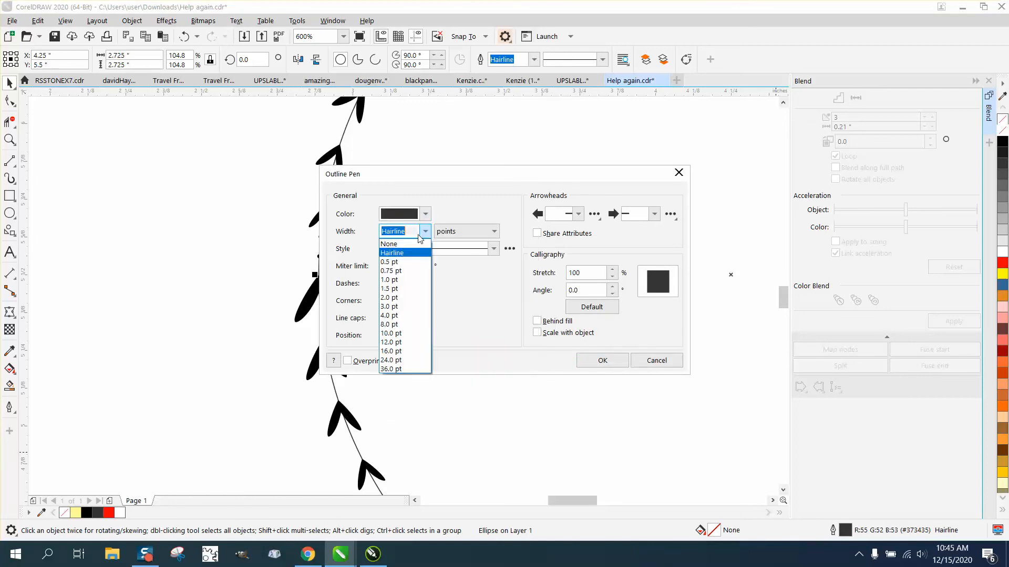
left_click(396, 262)
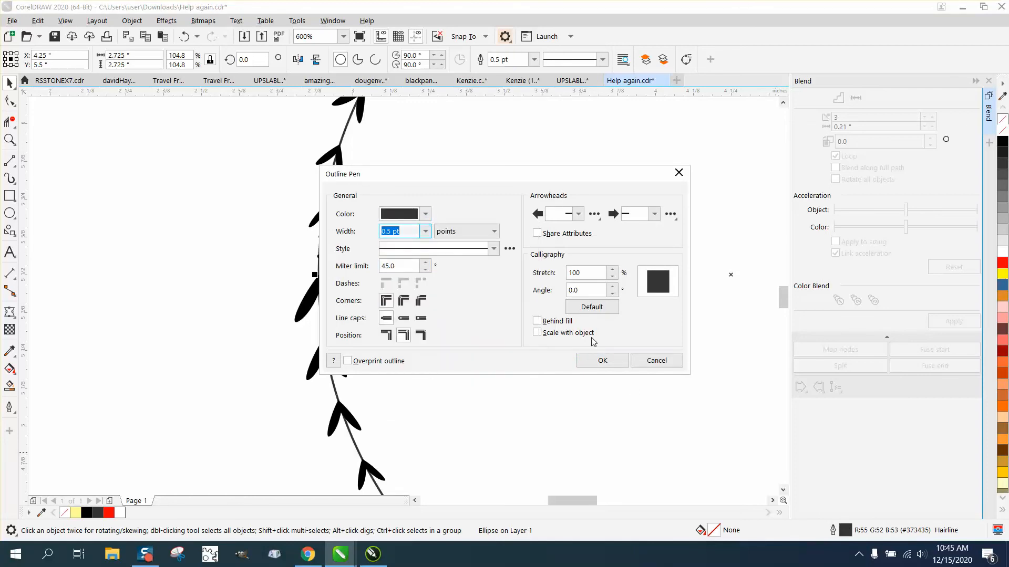
left_click(537, 333)
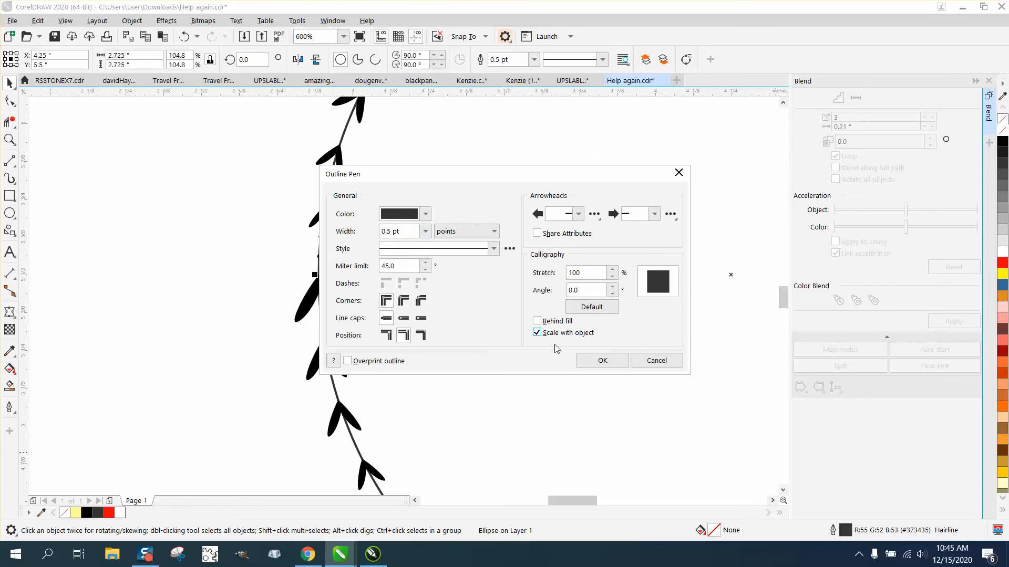
left_click(602, 361)
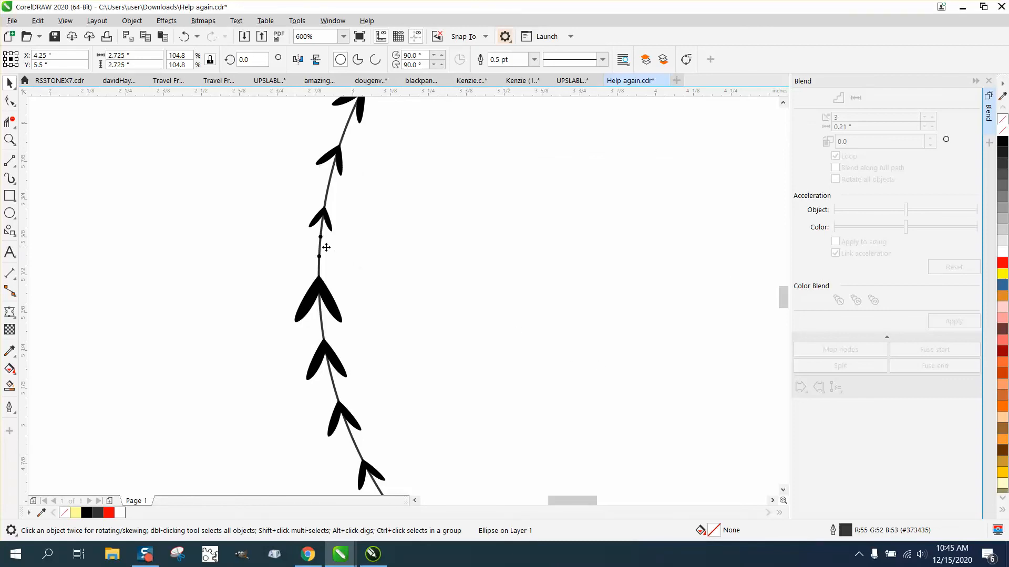
- Deselect the large circle and dismiss the incoming mail notification
scroll(298, 238, "down", 1)
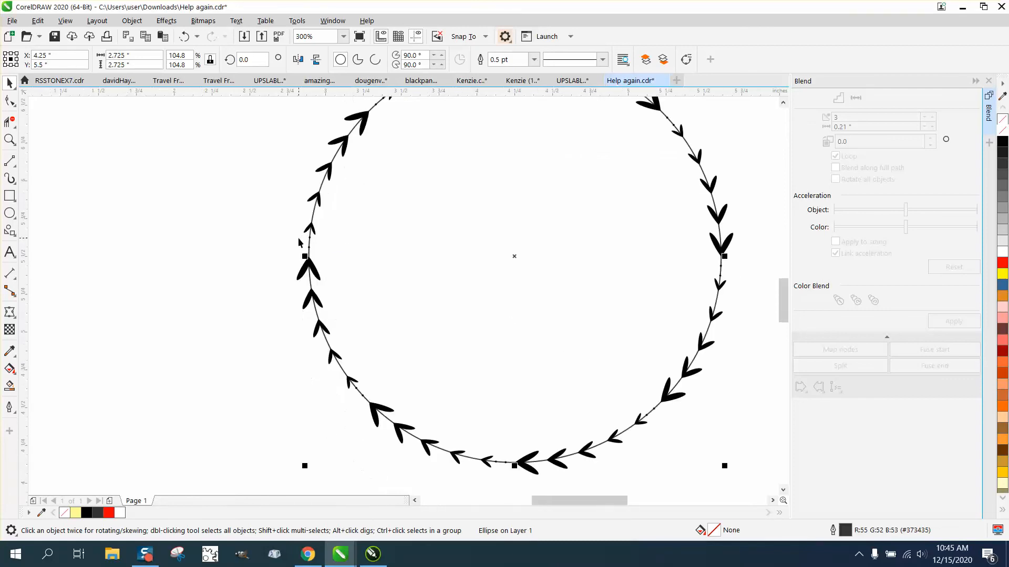
scroll(296, 238, "down", 1)
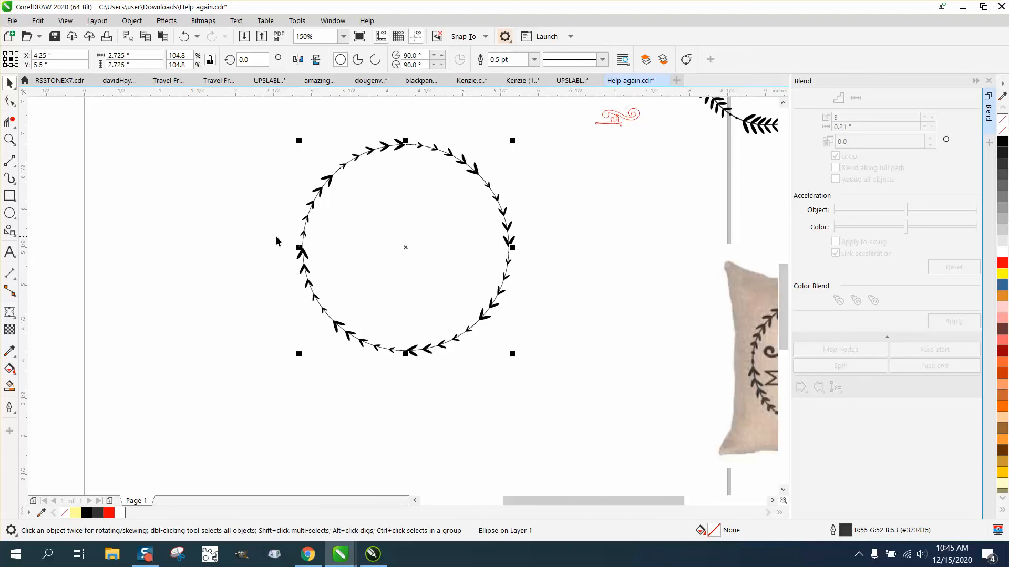
left_click(226, 235)
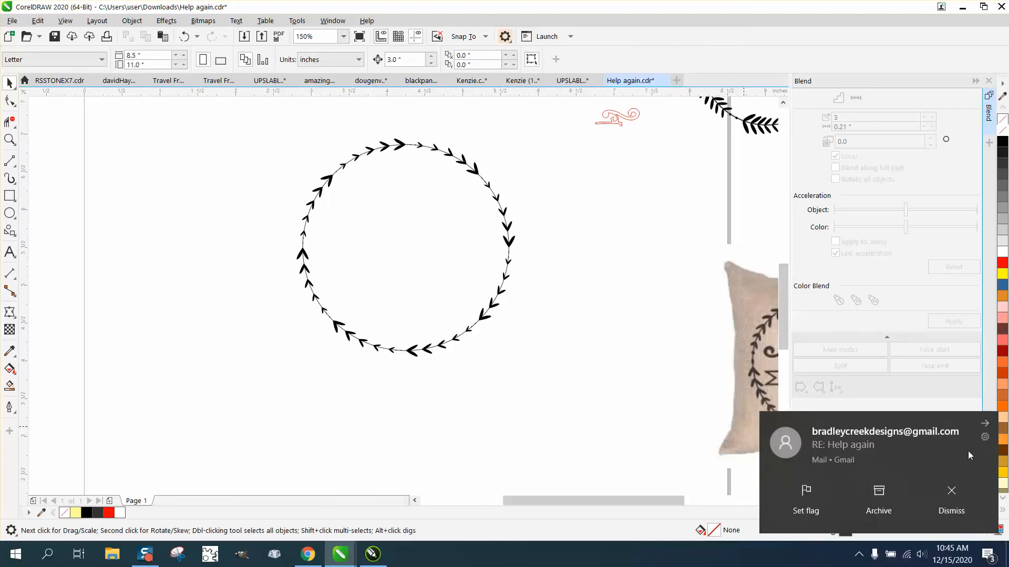
left_click(984, 423)
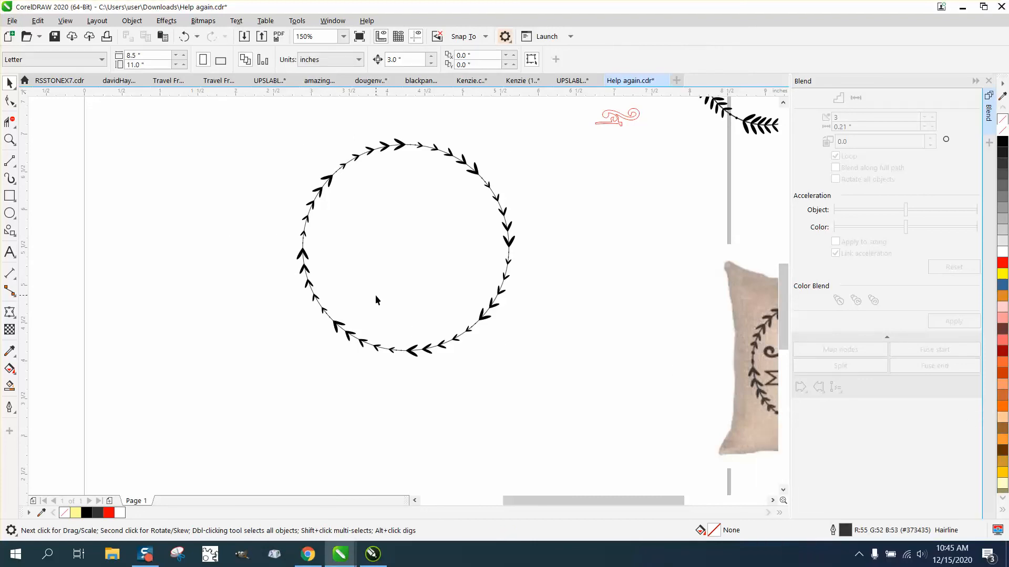